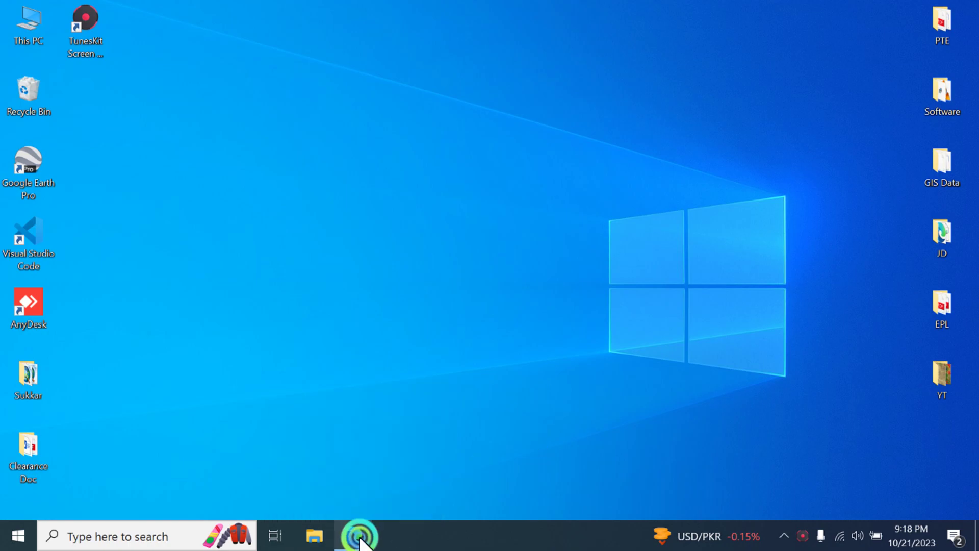
Step: Scroll to the NDVI definition, highlight the -1 to +1 range sentence, and close the Azure ad
scroll(559, 286, "down", 4)
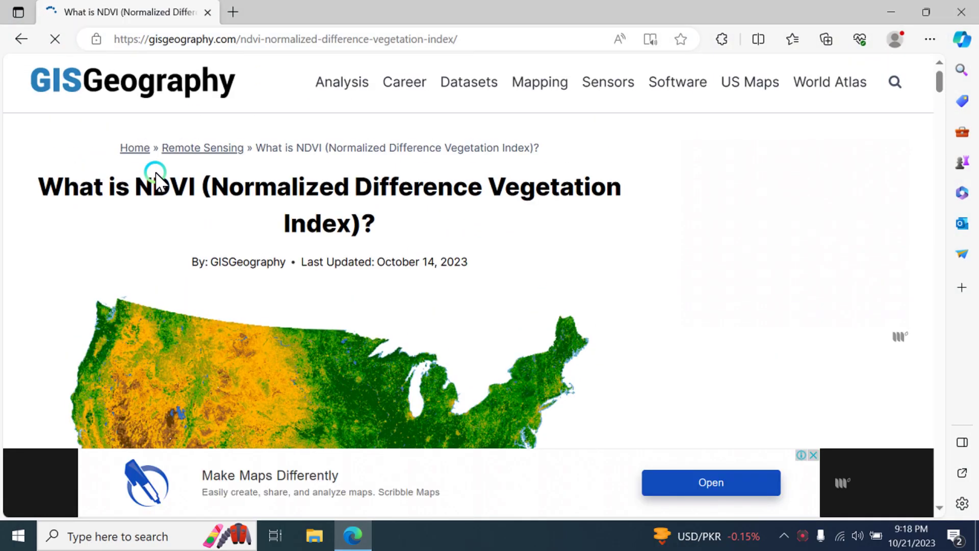
left_click_drag(136, 192, 188, 193)
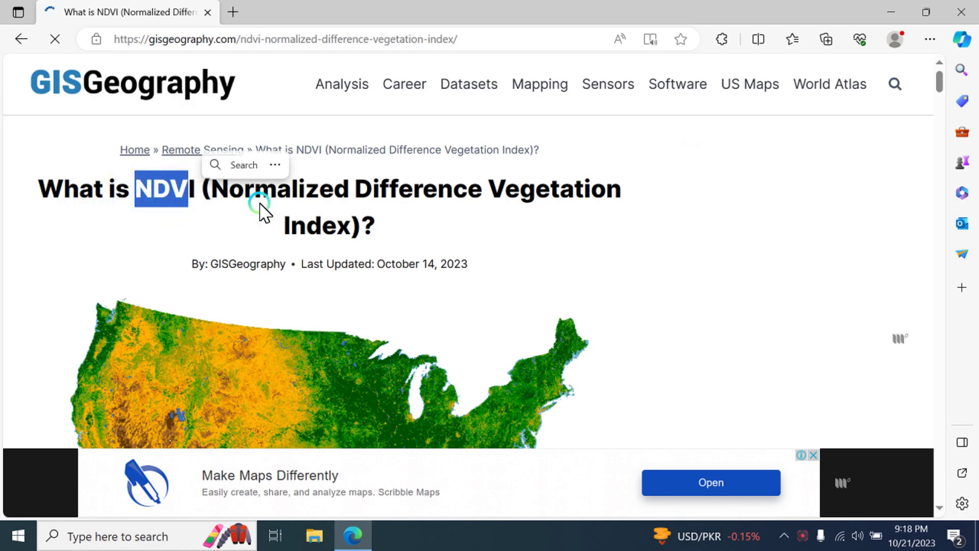
scroll(350, 212, "down", 1)
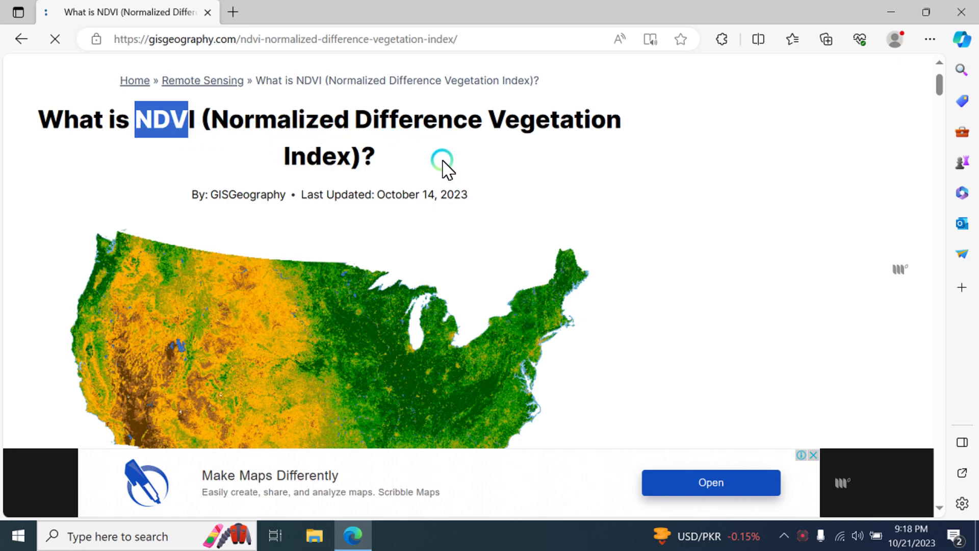
scroll(442, 159, "down", 9)
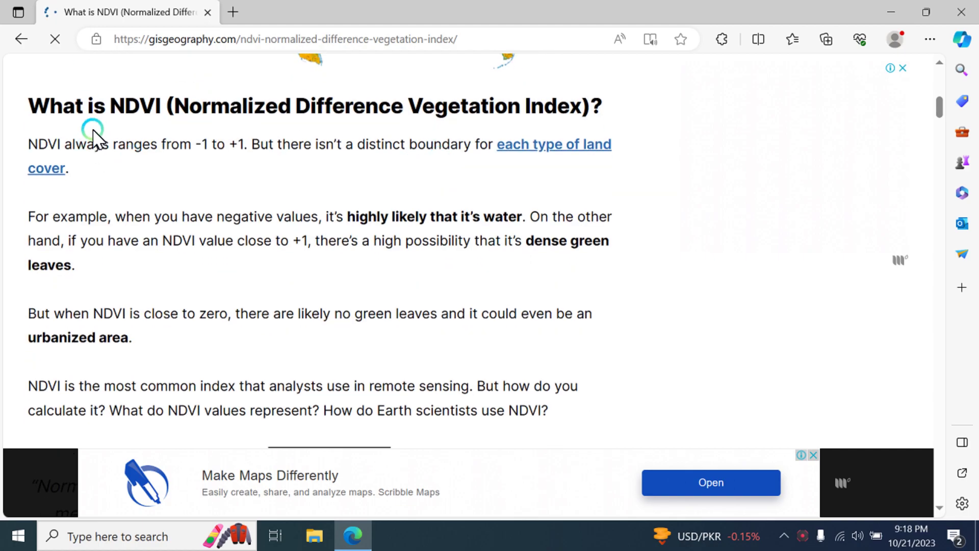
left_click_drag(26, 145, 149, 172)
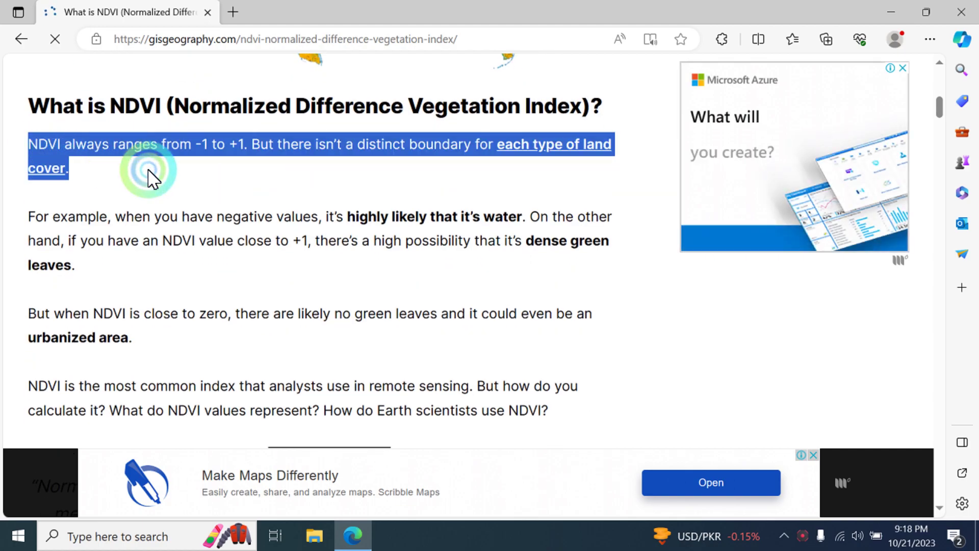
left_click(148, 175)
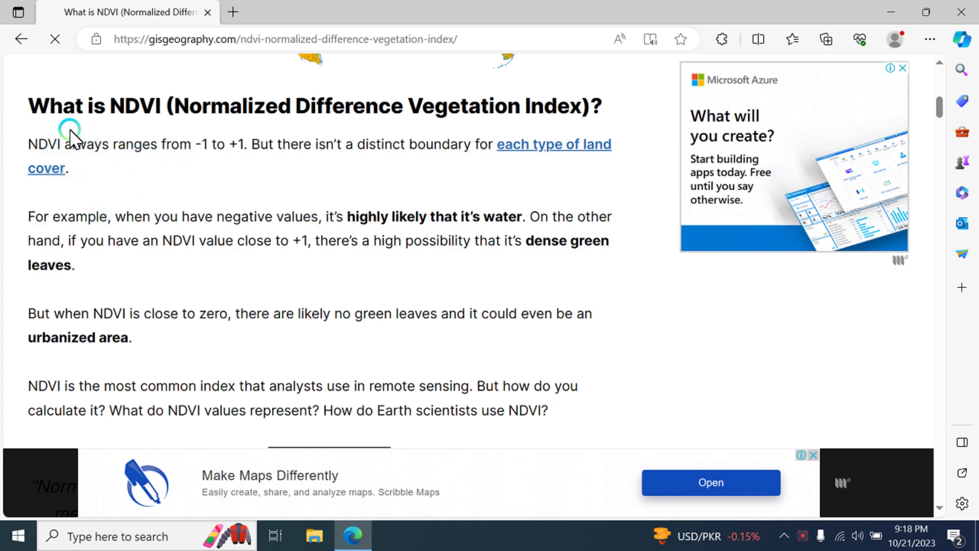
left_click(903, 68)
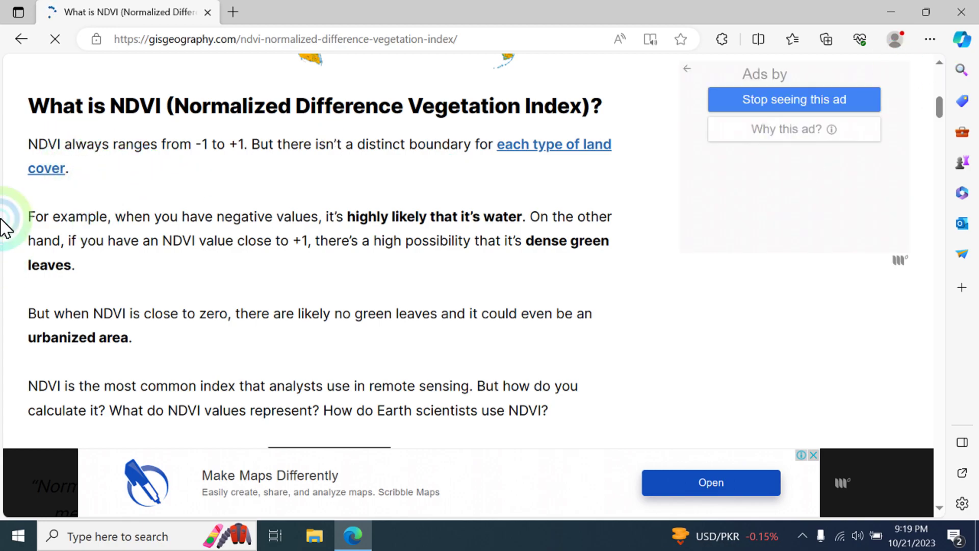
left_click(98, 159)
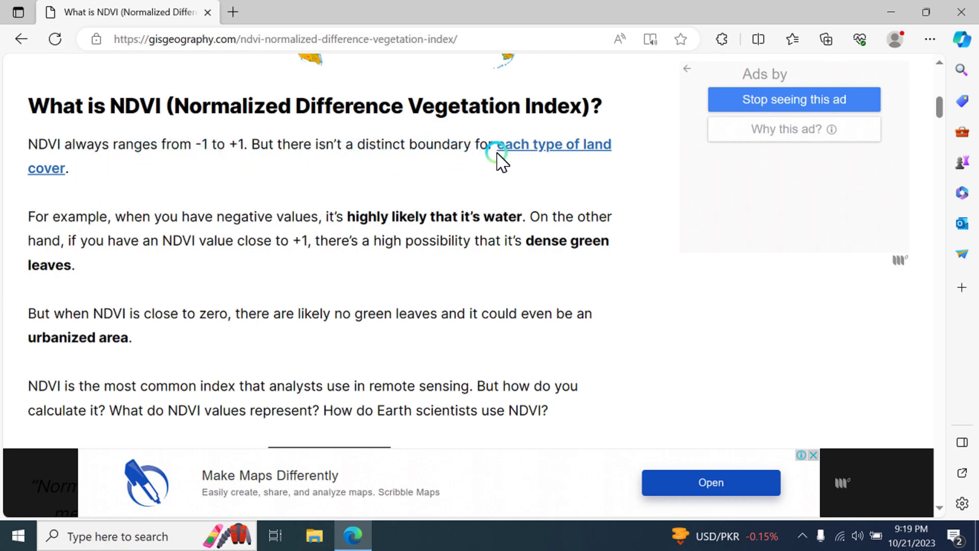
Step: Scroll to the quote comparing near-infrared and red reflectance, then select and copy it
scroll(153, 189, "down", 3)
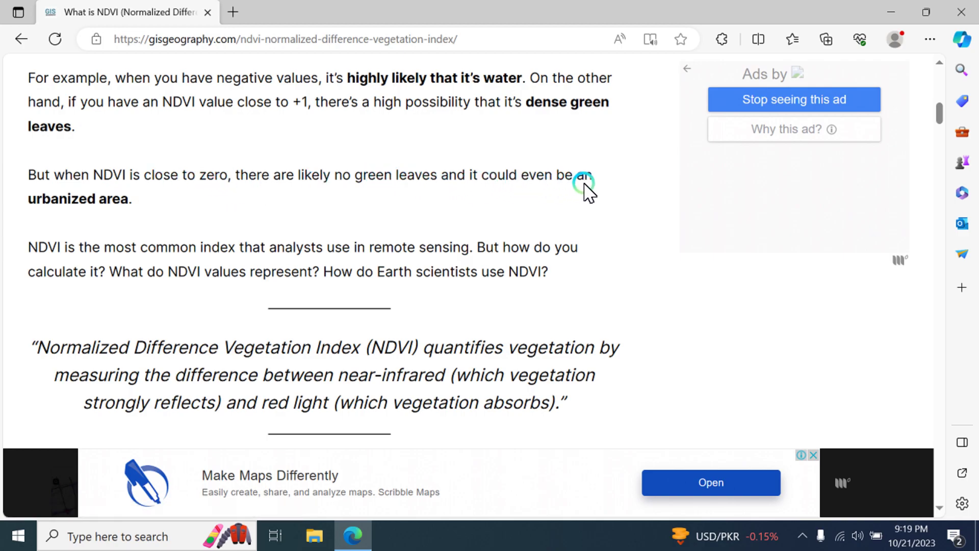
scroll(168, 225, "down", 1)
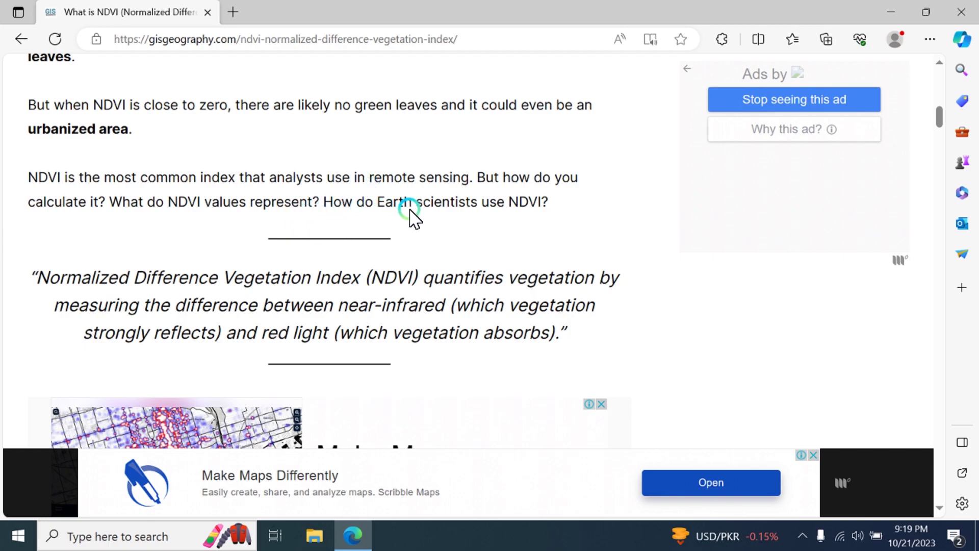
scroll(515, 250, "down", 3)
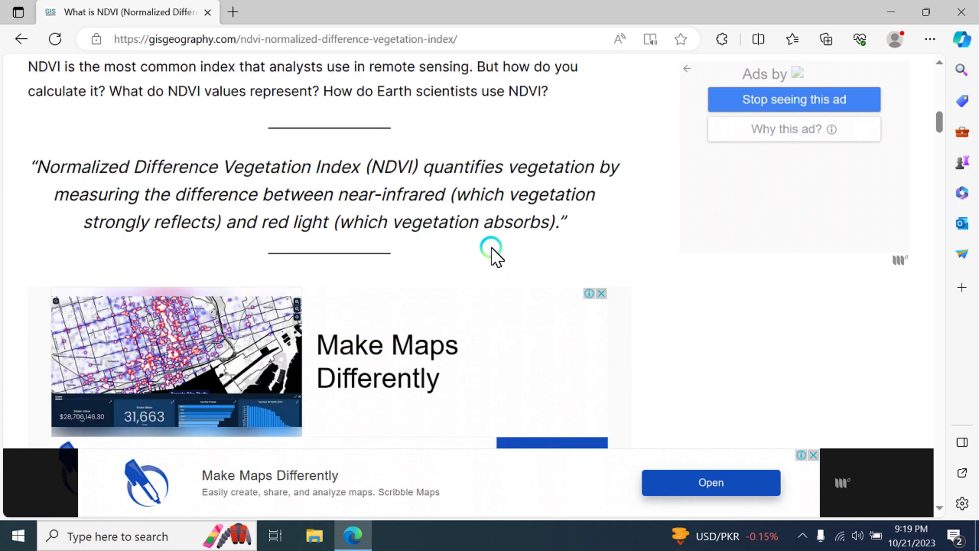
left_click_drag(568, 194, 59, 143)
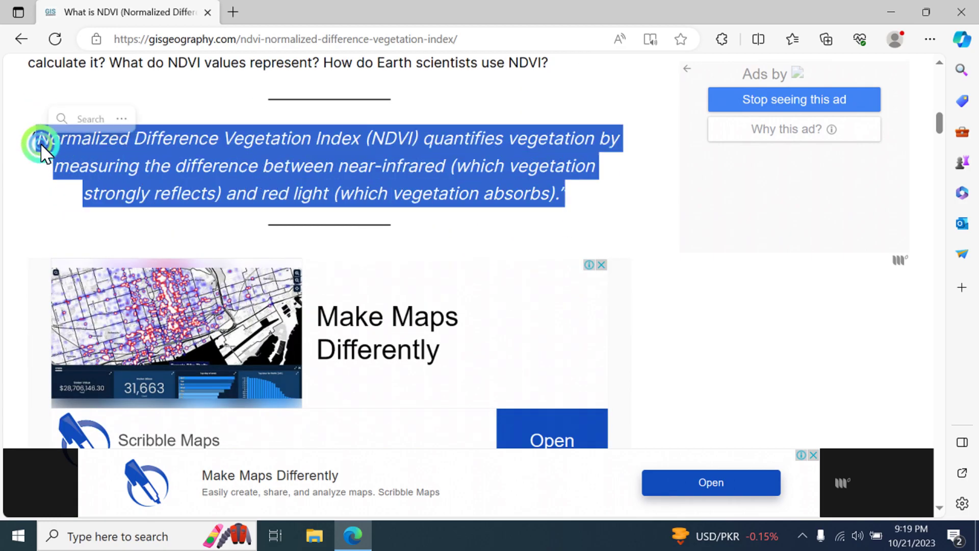
key("ctrl+c")
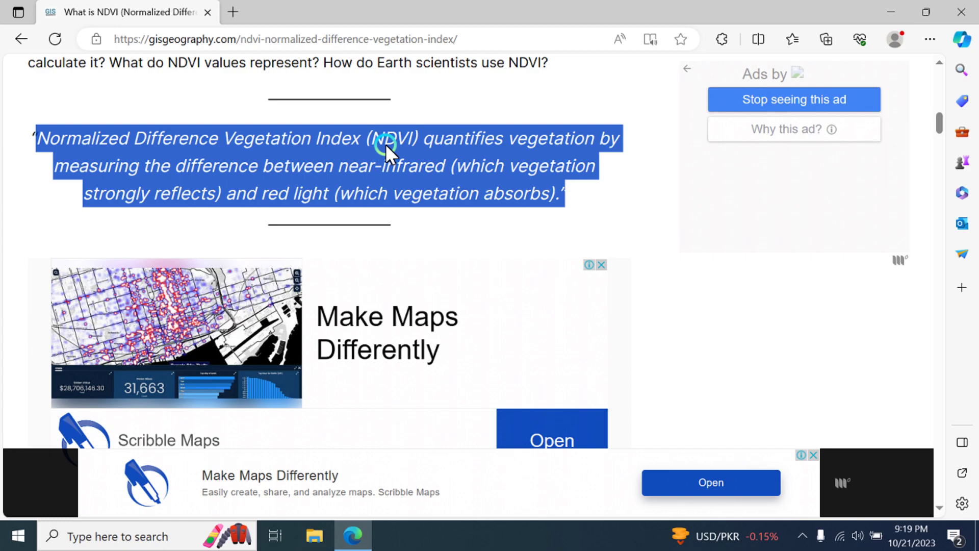
left_click(382, 172)
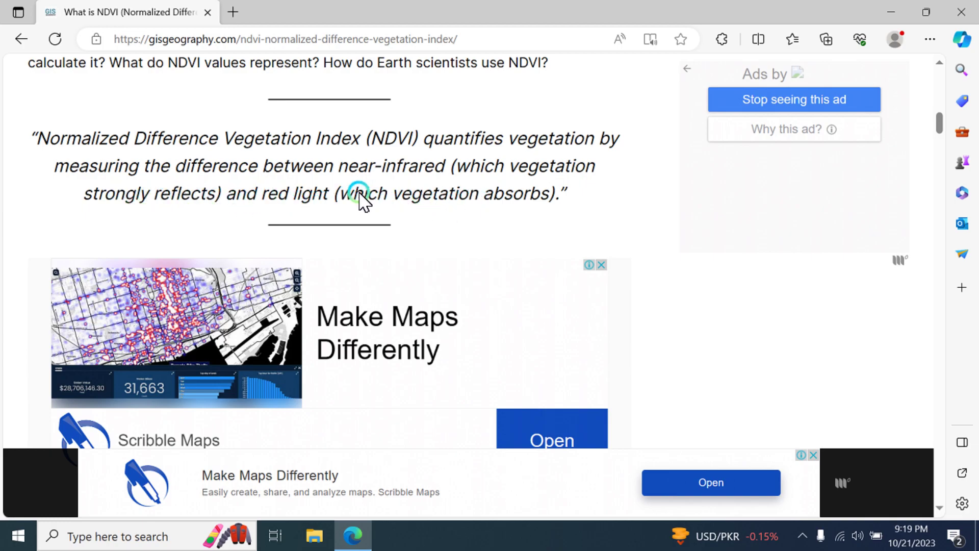
Step: Scroll down to the section naming Sentinel-2, Landsat and SPOT as near-infrared imagery sources
scroll(619, 194, "down", 5)
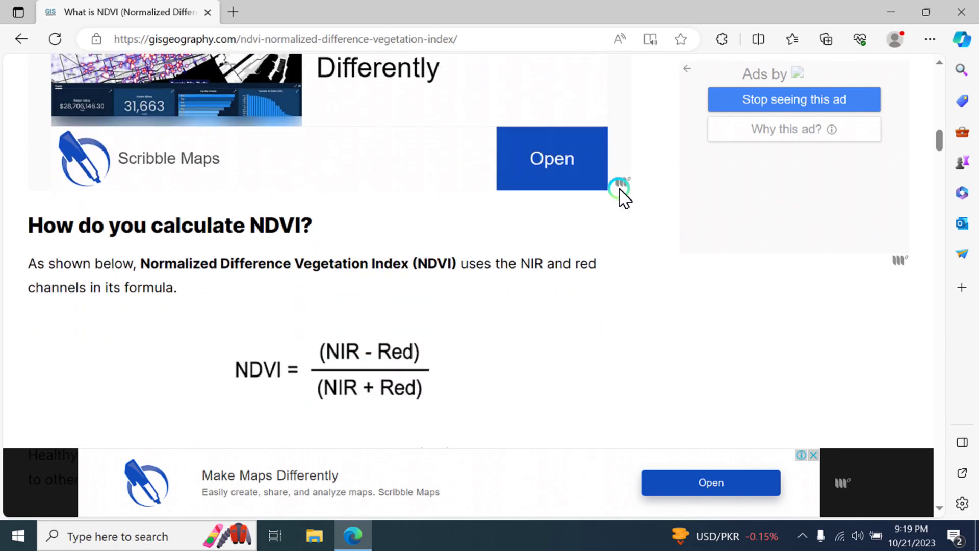
scroll(619, 194, "down", 2)
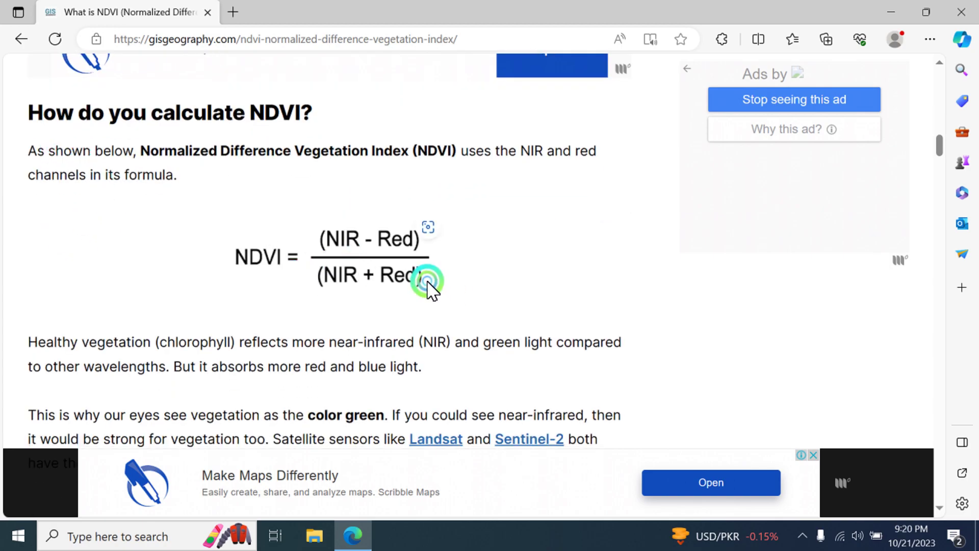
left_click_drag(428, 281, 498, 295)
scroll(422, 284, "down", 2)
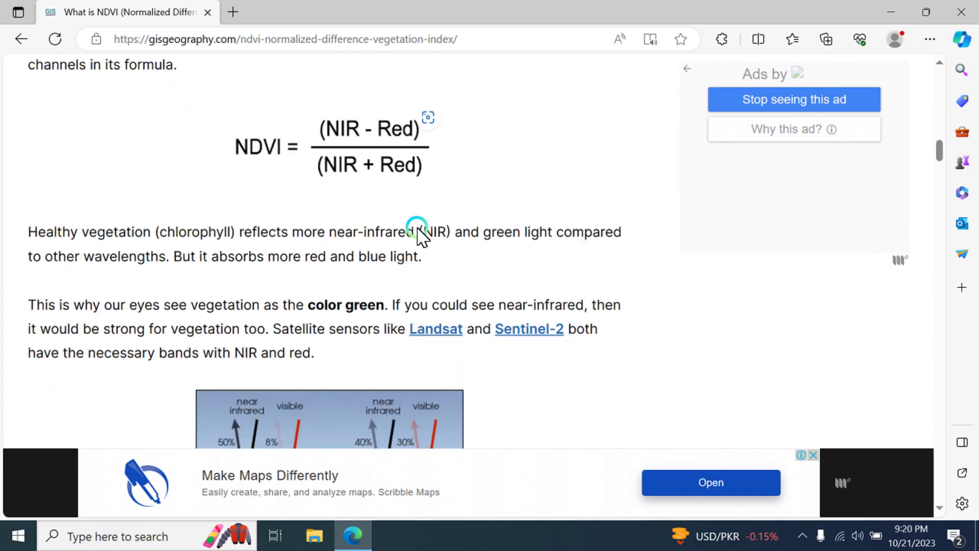
scroll(419, 235, "down", 4)
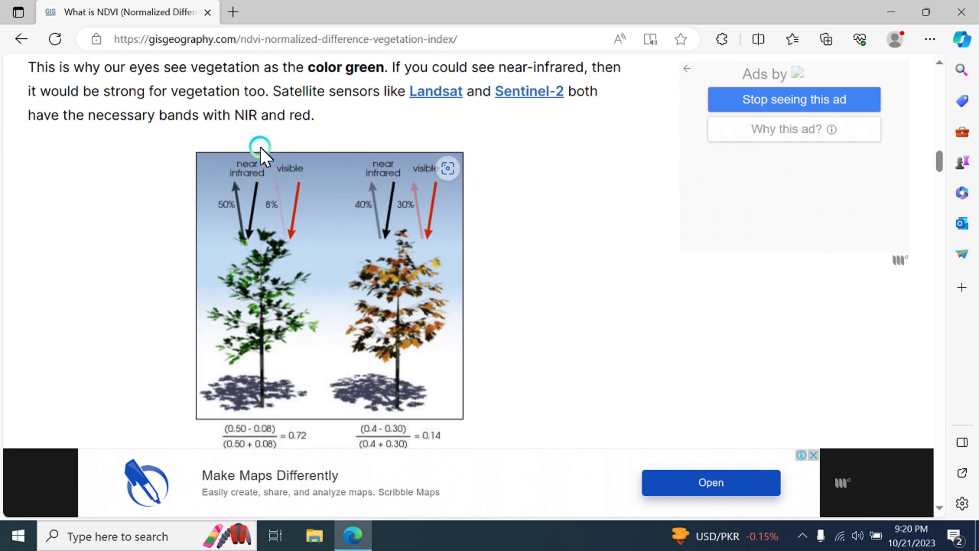
scroll(323, 230, "down", 3)
scroll(349, 250, "up", 2)
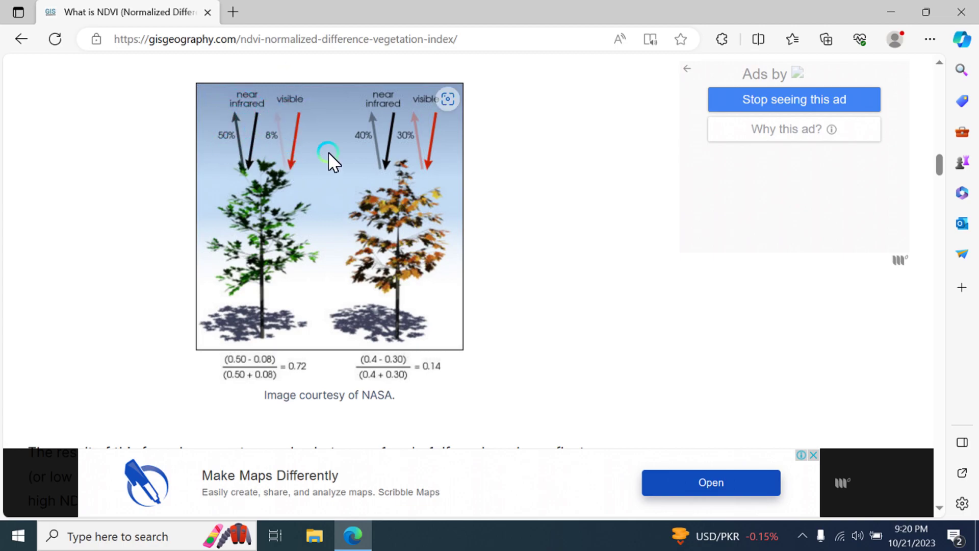
scroll(421, 197, "up", 3)
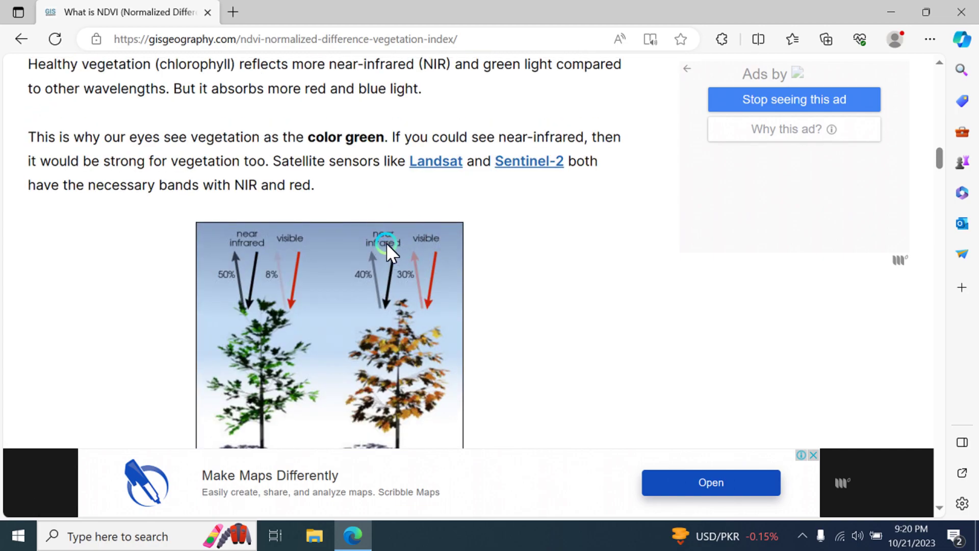
scroll(424, 257, "down", 2)
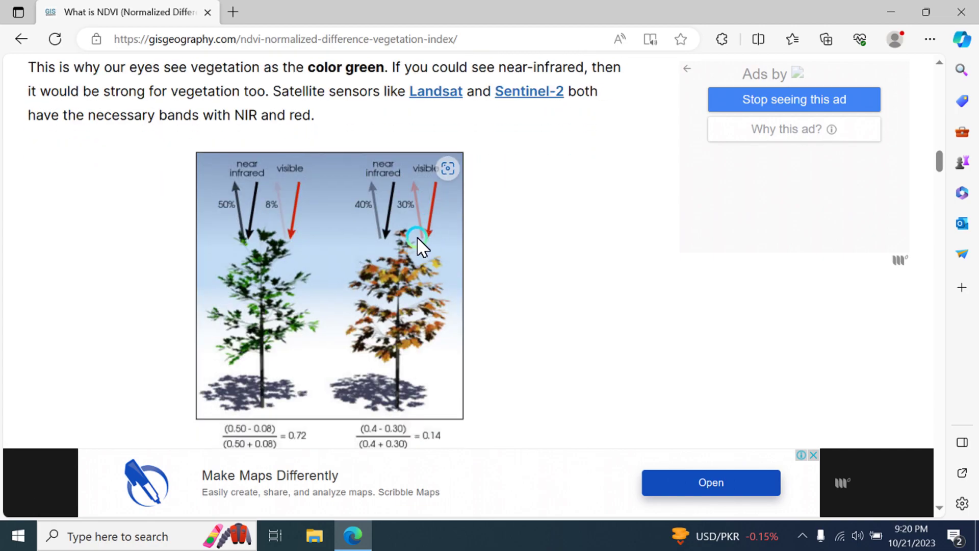
scroll(508, 227, "down", 3)
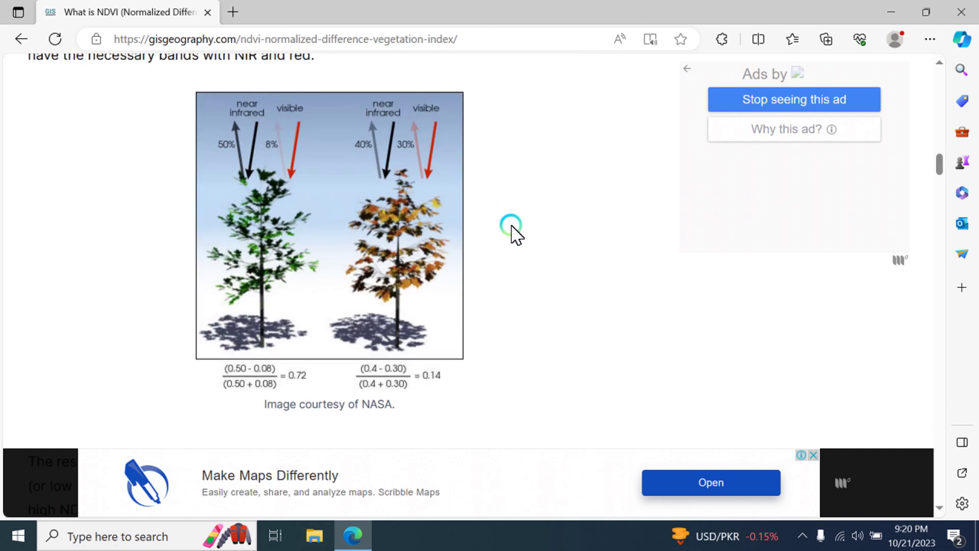
scroll(457, 214, "up", 2)
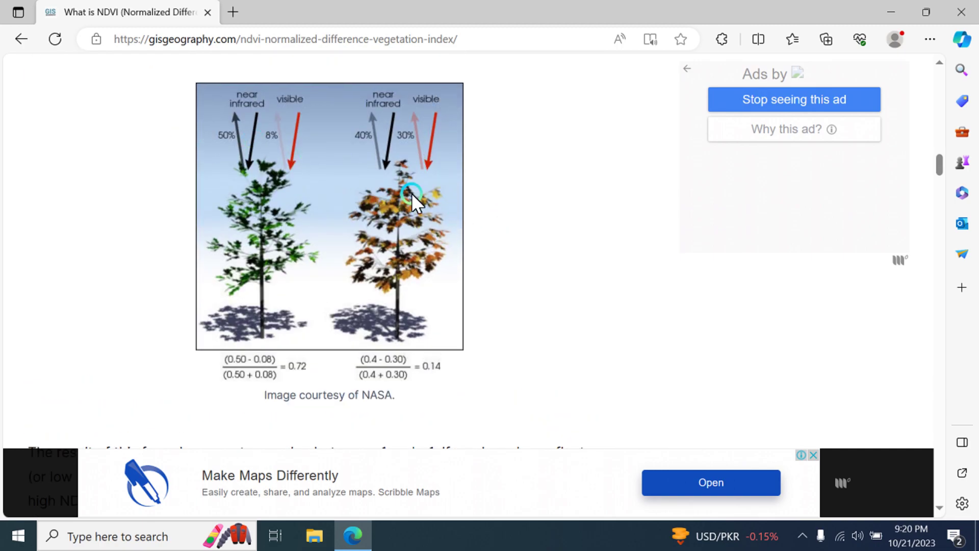
scroll(412, 192, "down", 3)
scroll(411, 193, "down", 3)
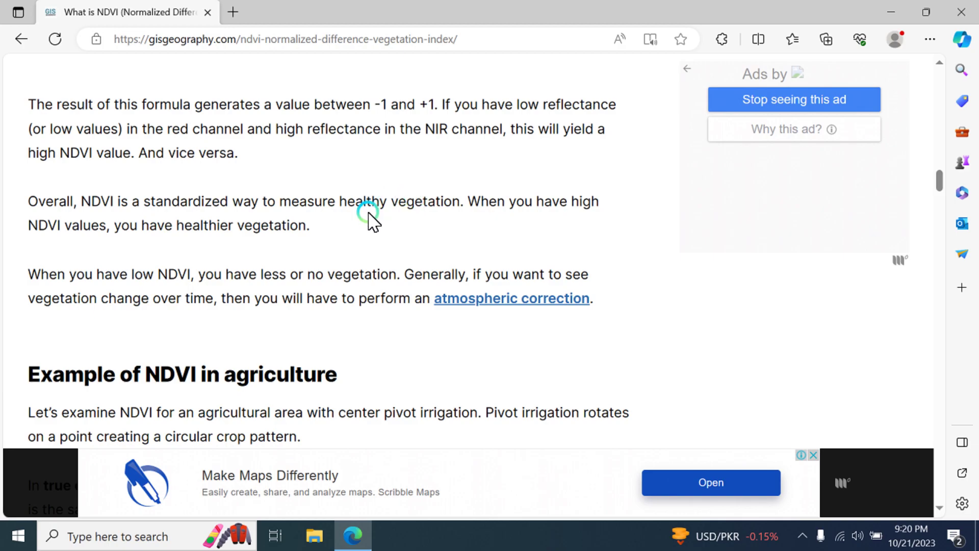
scroll(369, 219, "down", 3)
scroll(274, 207, "down", 3)
scroll(273, 206, "down", 4)
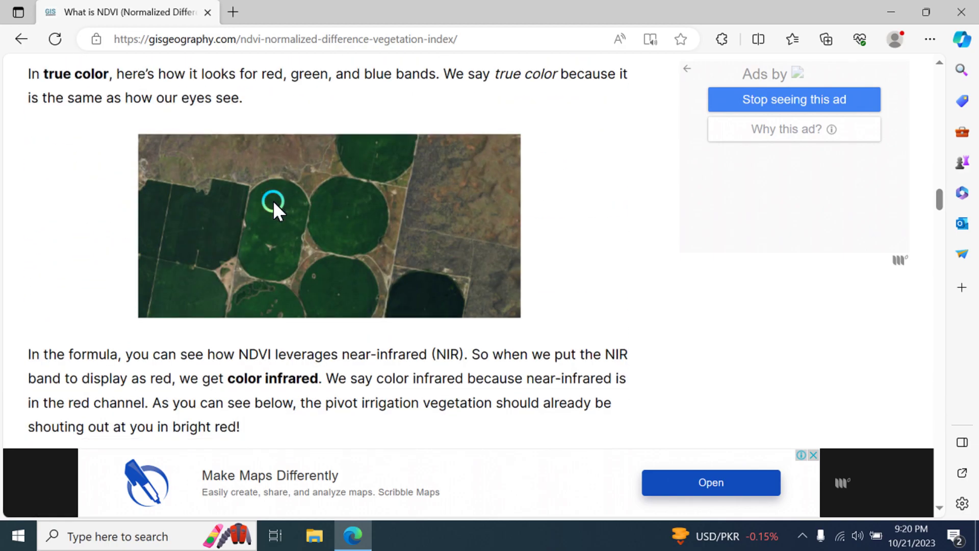
scroll(109, 208, "down", 6)
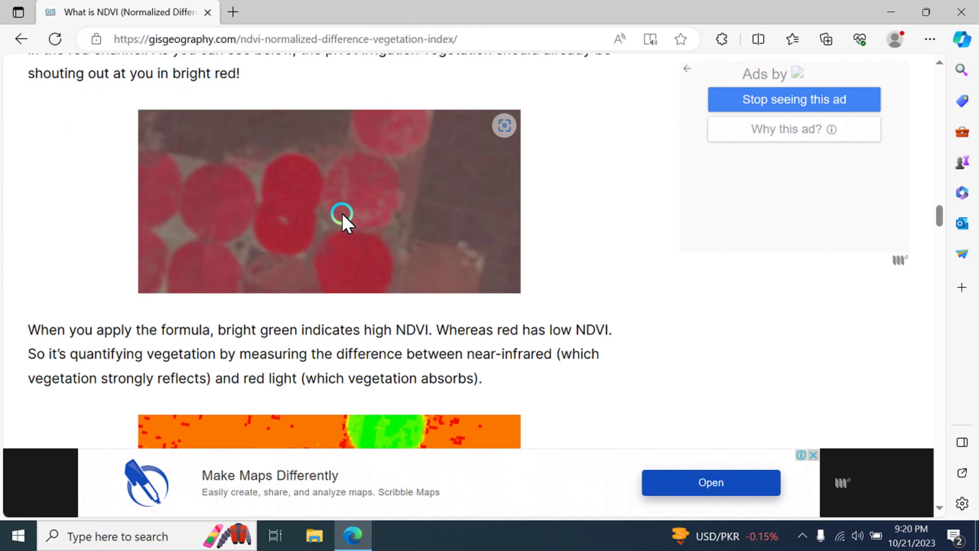
scroll(389, 237, "down", 5)
scroll(390, 237, "down", 10)
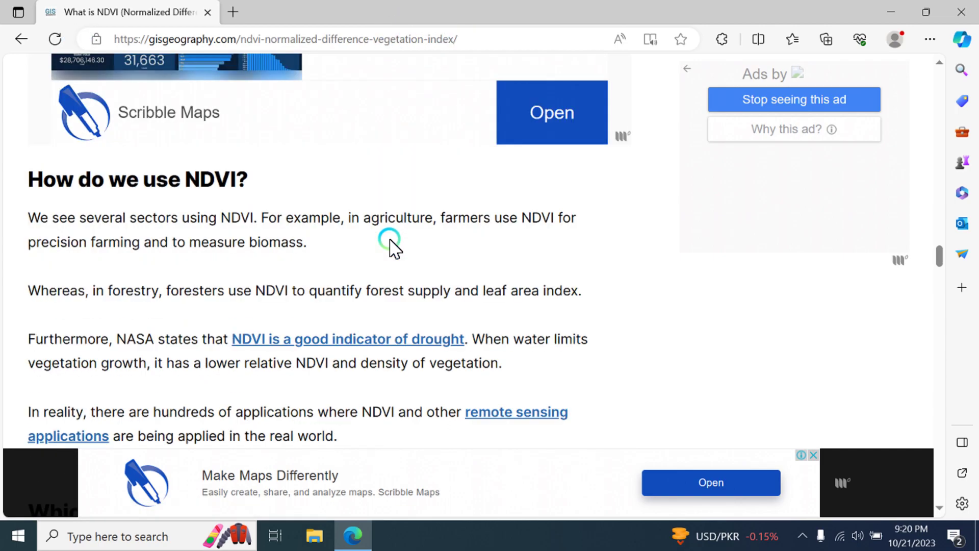
scroll(284, 160, "down", 4)
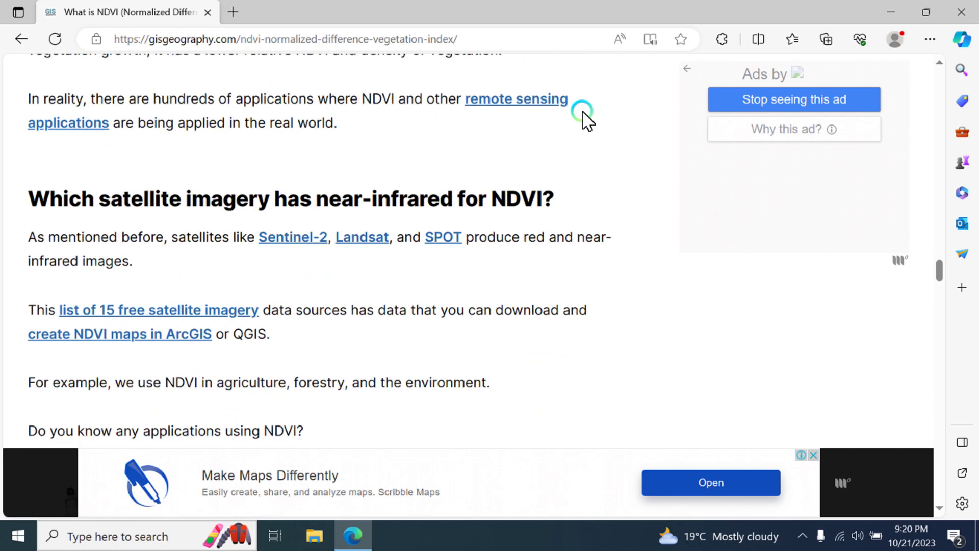
Step: Launch ArcMap 10.8 by searching 'Arc' in Windows, returning to the Edge article while it loads
left_click(351, 537)
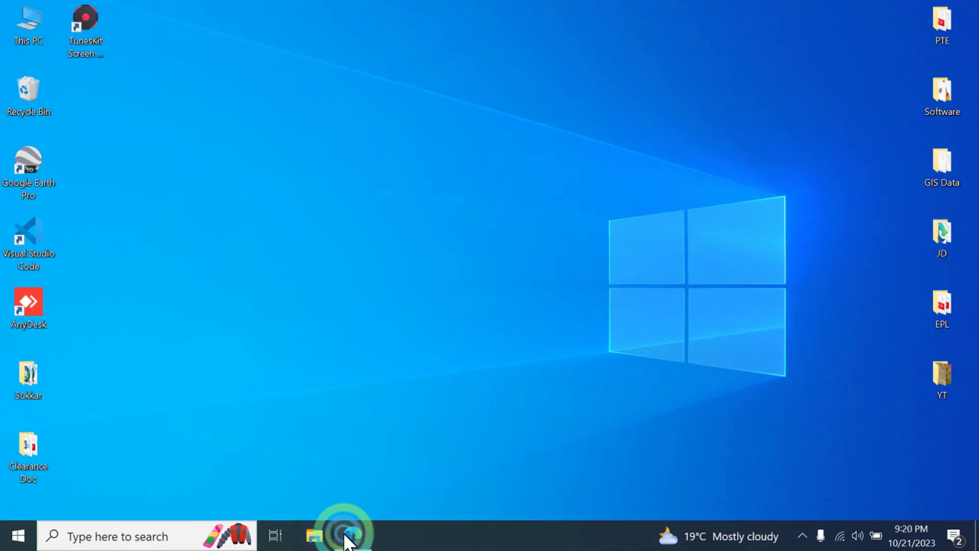
left_click(130, 536)
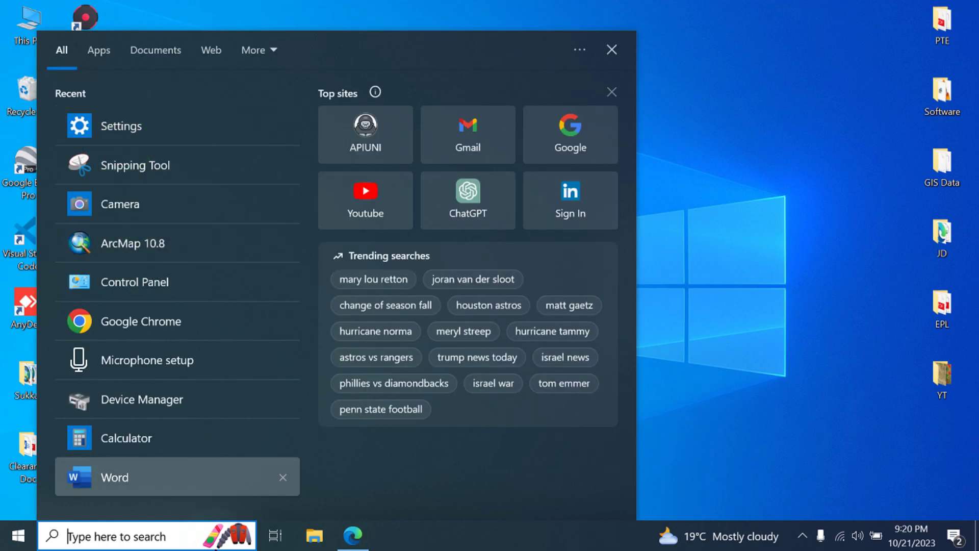
type("Arc")
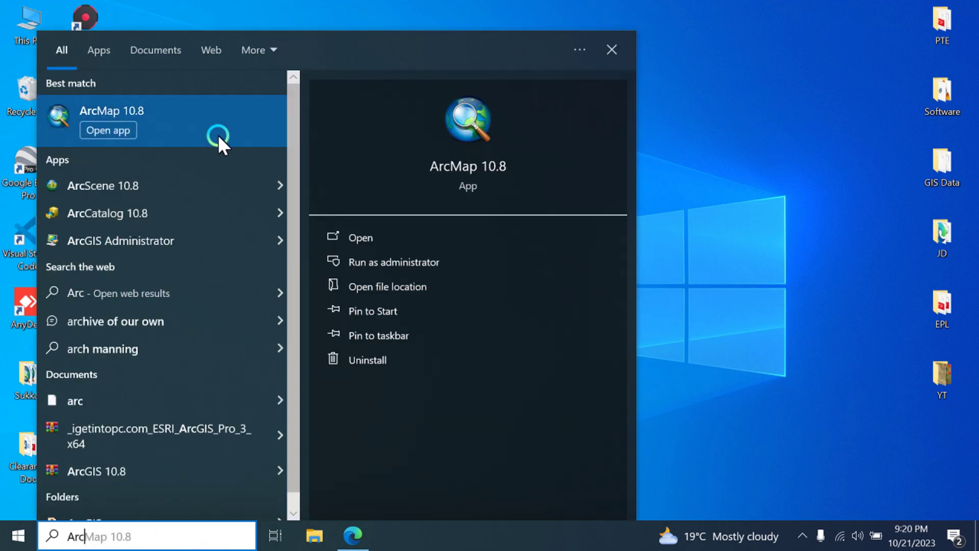
left_click(219, 135)
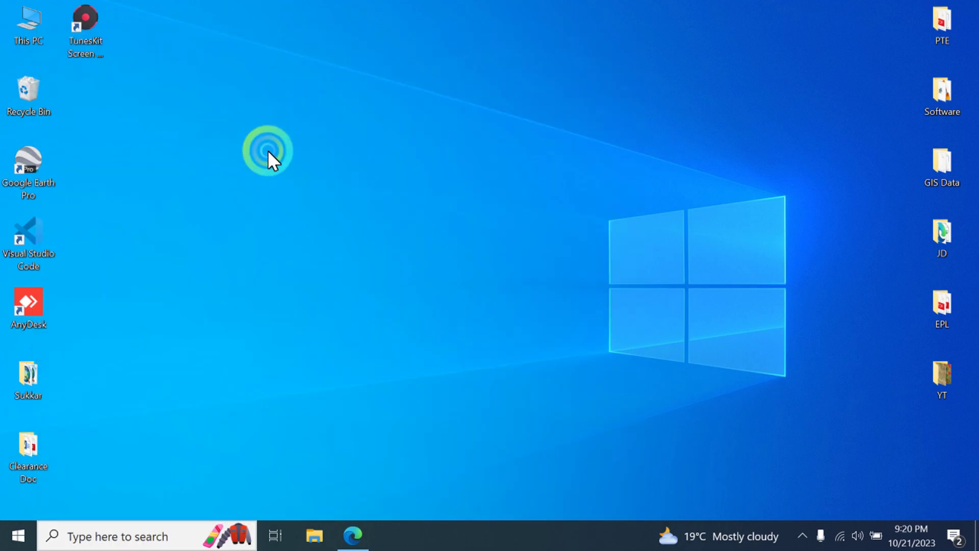
left_click(361, 534)
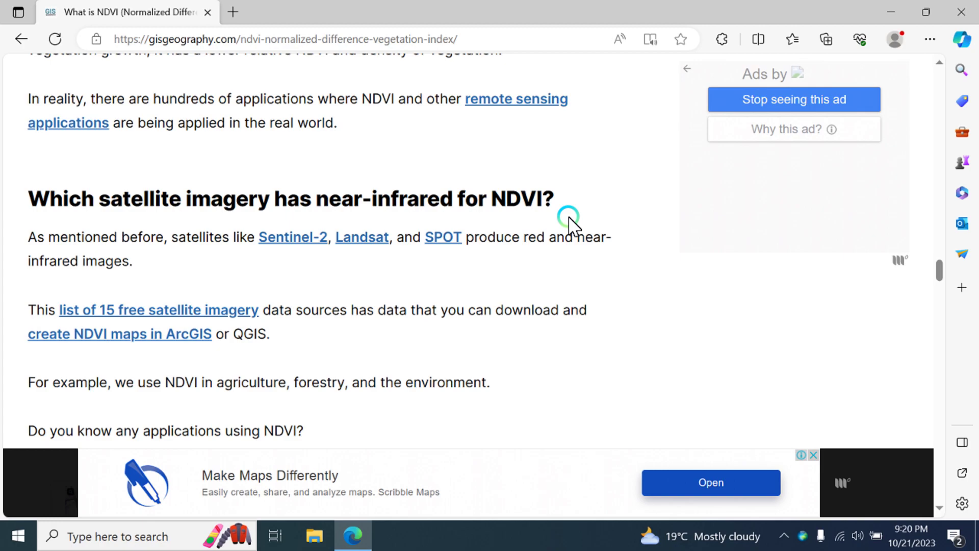
Step: Scroll down through the article's reader comments and back up toward the top
scroll(530, 235, "down", 15)
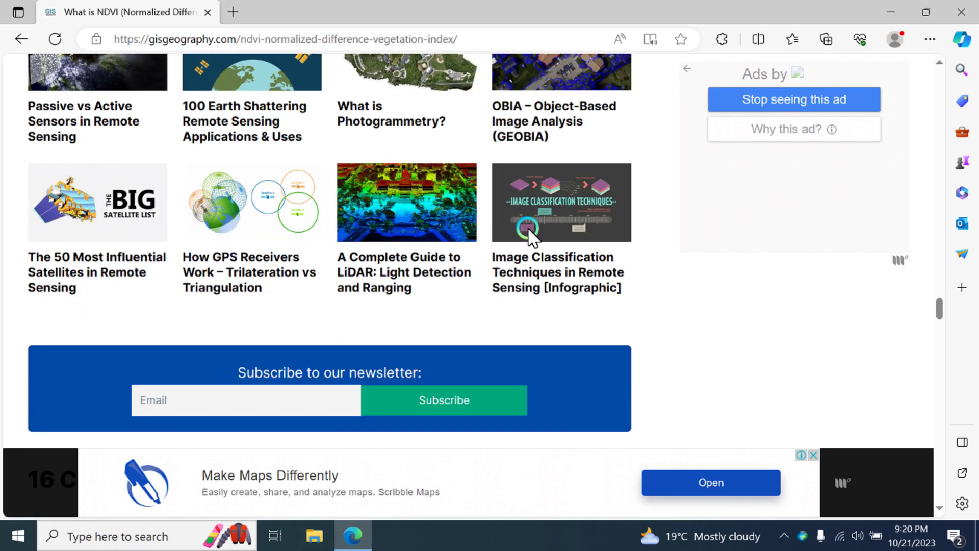
scroll(531, 235, "down", 15)
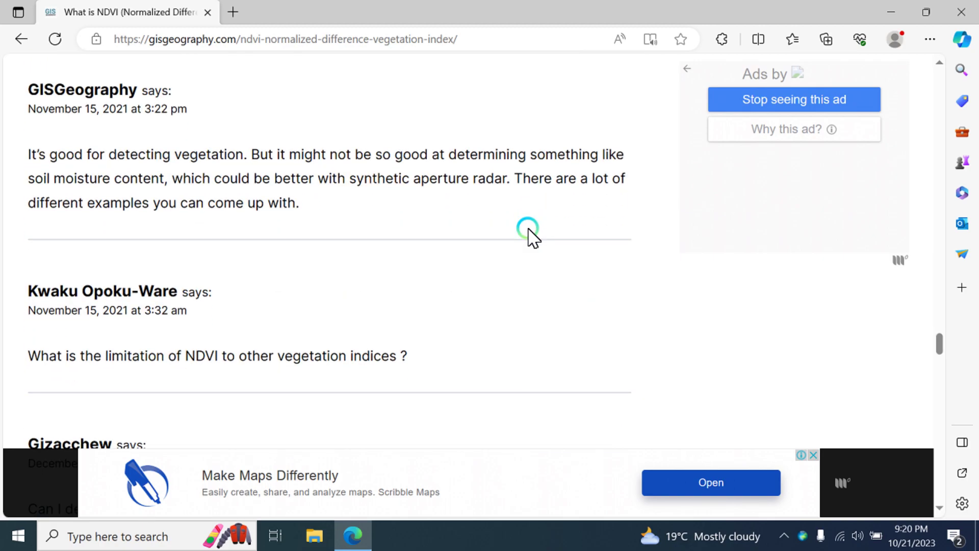
scroll(531, 235, "down", 8)
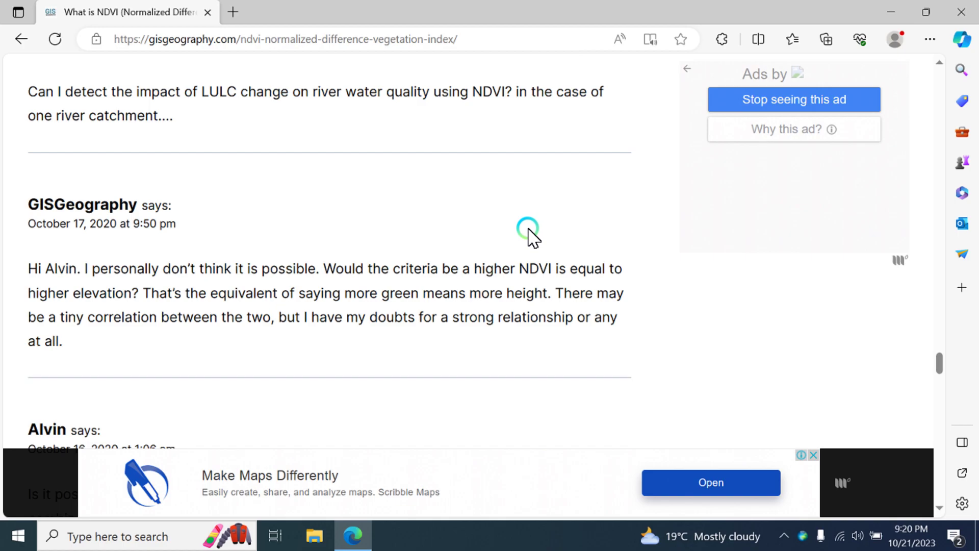
scroll(531, 235, "down", 15)
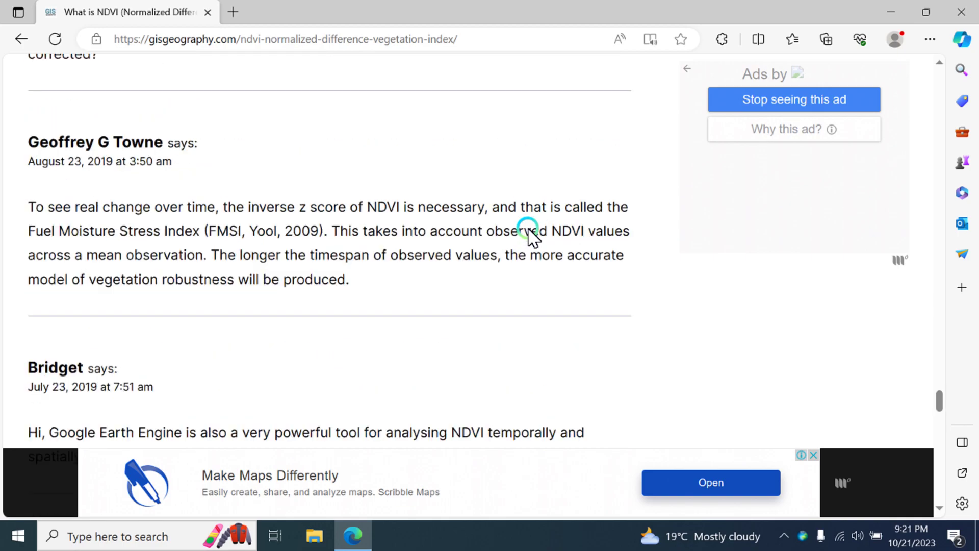
scroll(530, 234, "down", 15)
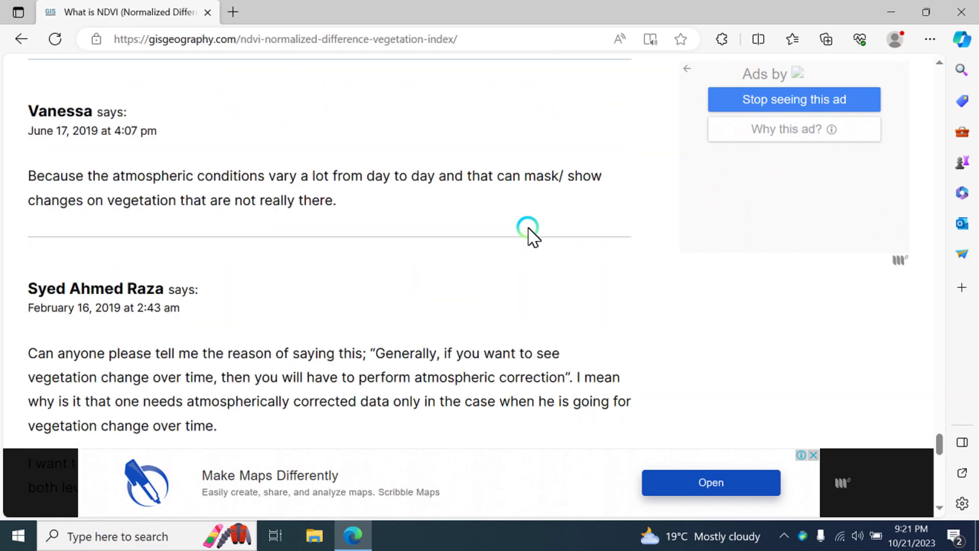
scroll(530, 235, "up", 15)
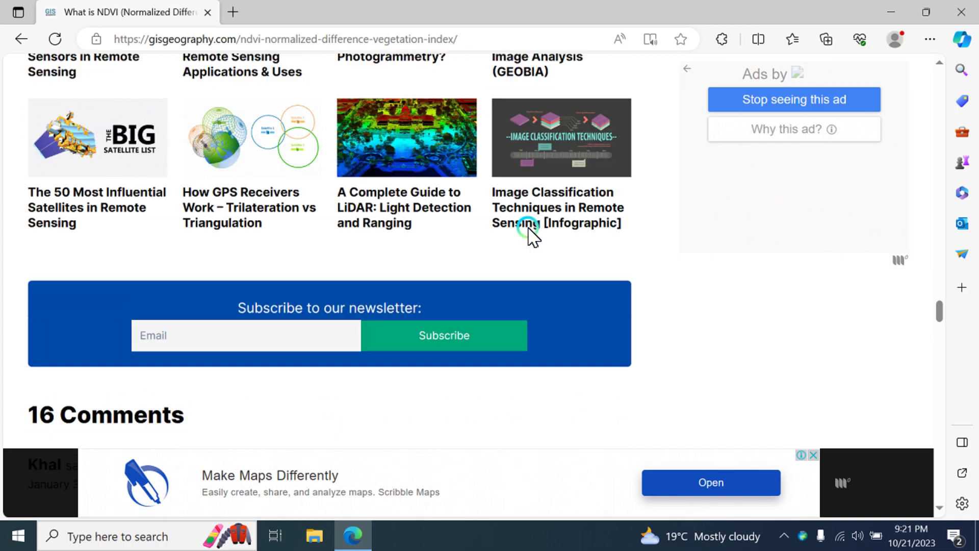
scroll(530, 235, "up", 15)
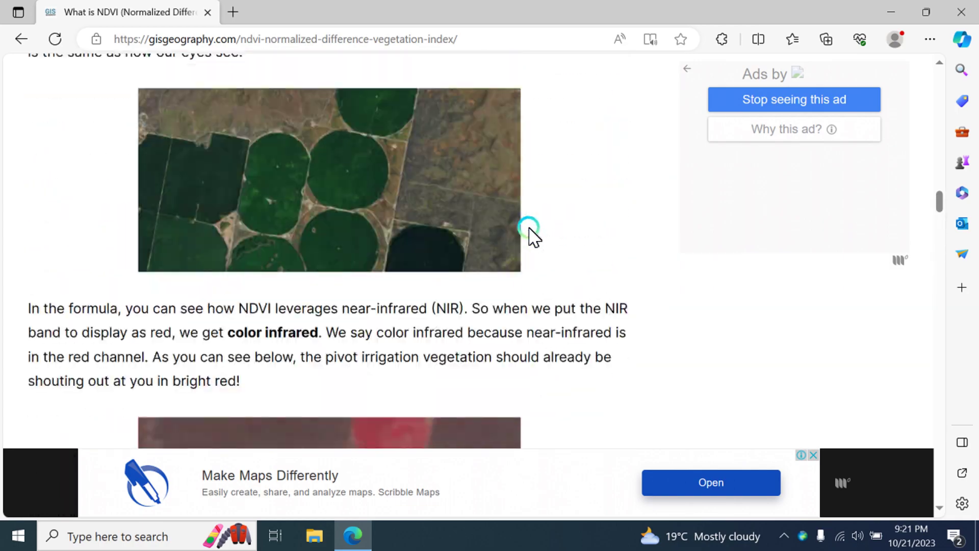
scroll(530, 235, "up", 15)
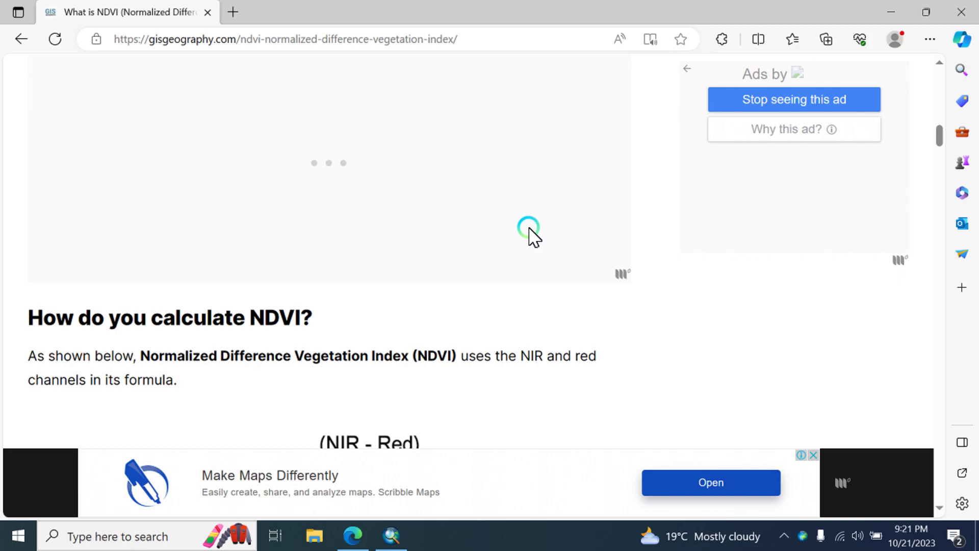
scroll(530, 235, "up", 15)
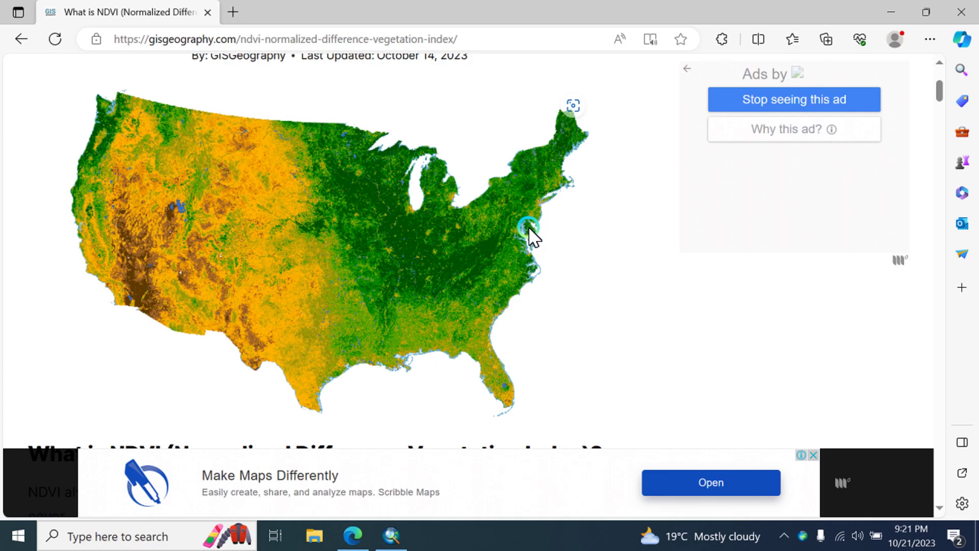
scroll(530, 235, "down", 4)
scroll(530, 235, "up", 4)
scroll(530, 235, "up", 1)
scroll(530, 236, "down", 1)
Step: Switch to ArcMap and dismiss Getting Started to begin a blank map
left_click(392, 536)
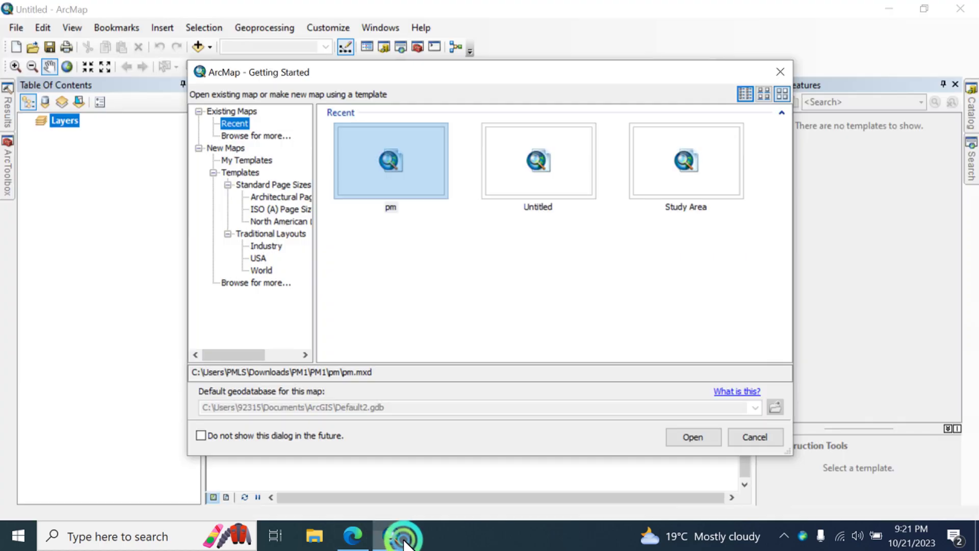
left_click(763, 440)
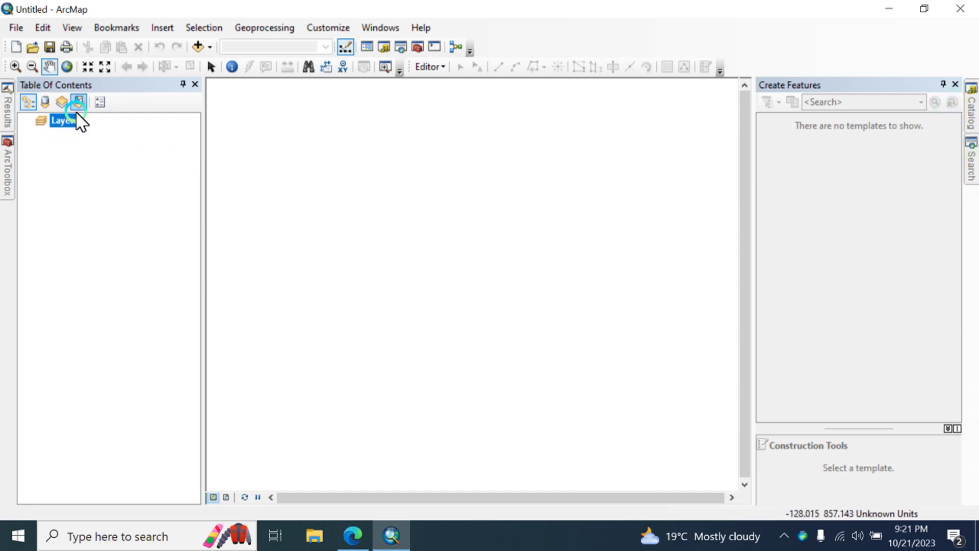
left_click(971, 107)
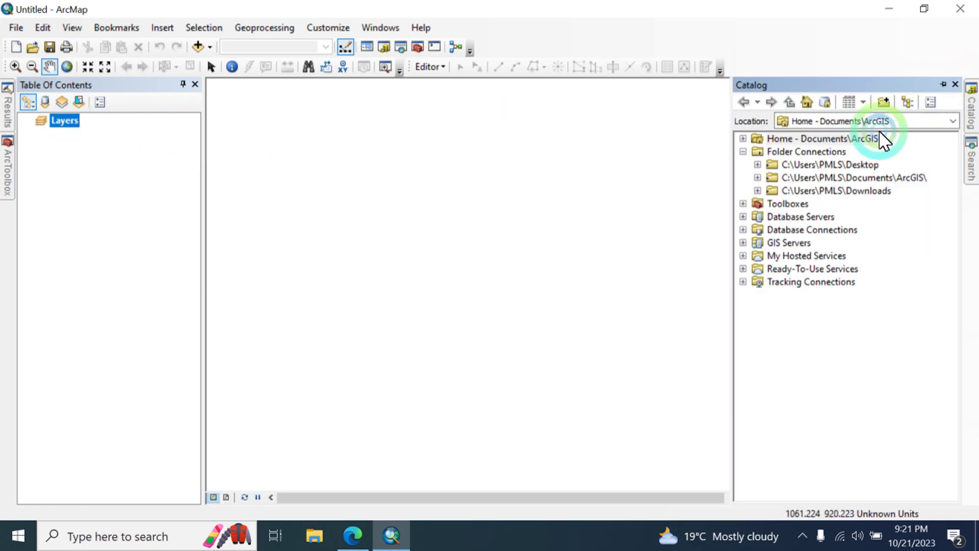
Step: In Catalog, browse Desktop > GIS Data > USA_adm and add USA_adm2.shp to the map
left_click(759, 165)
left_click(759, 165)
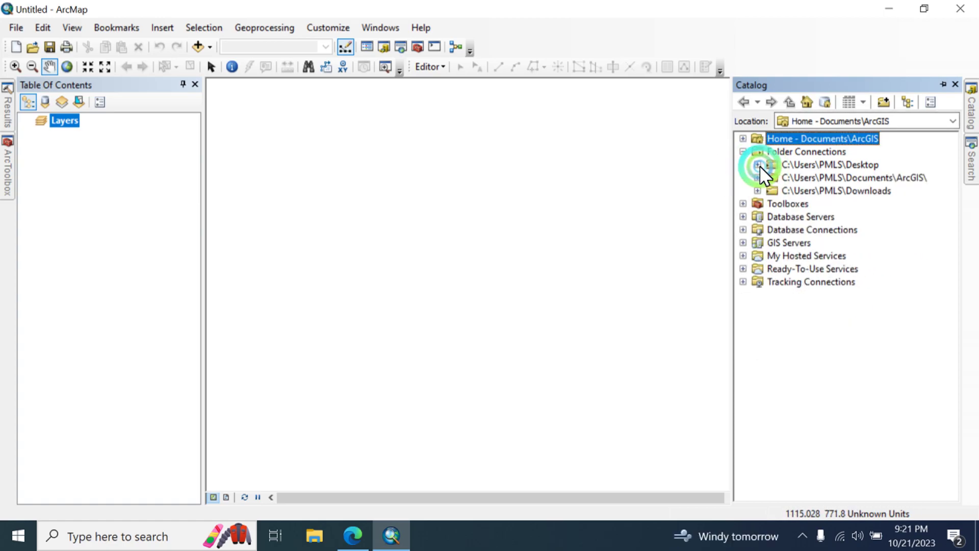
left_click(756, 177)
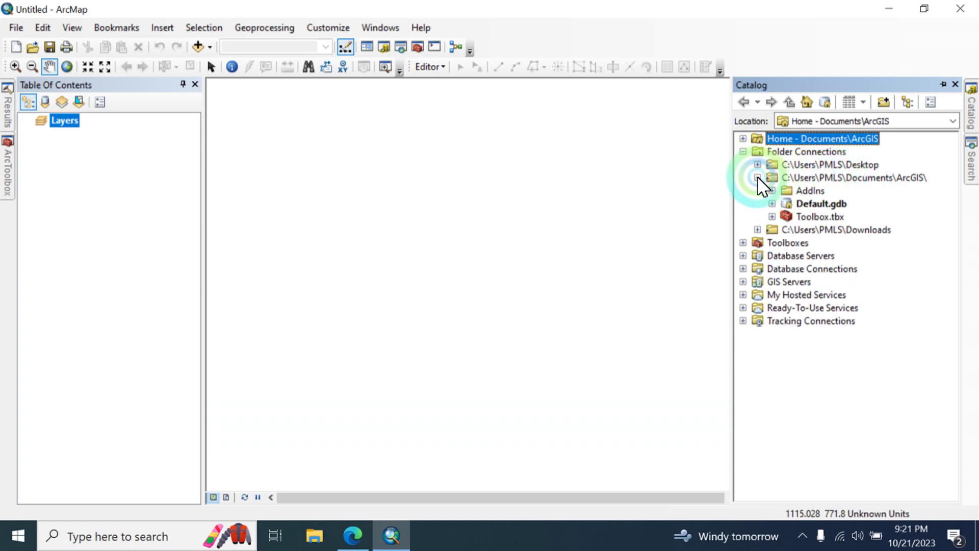
left_click(757, 177)
left_click(758, 164)
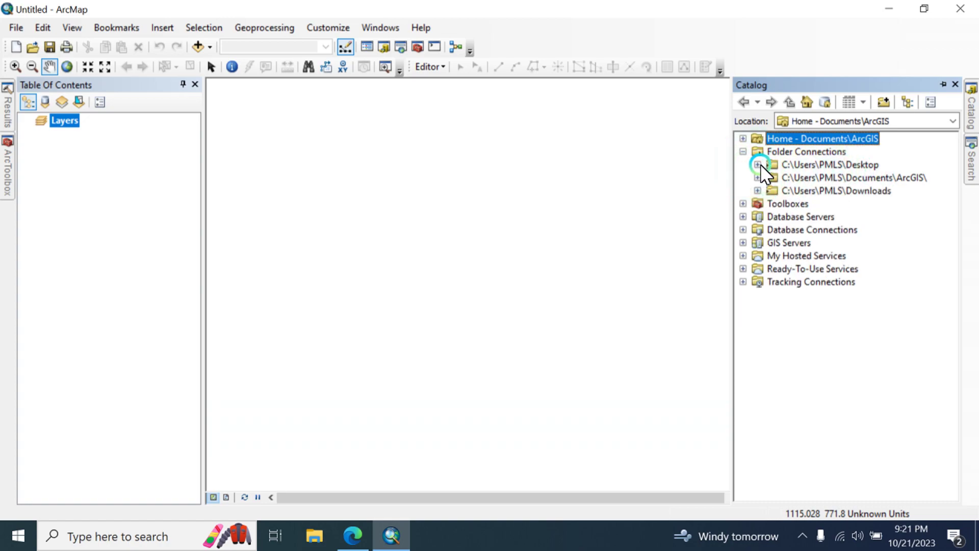
left_click(759, 164)
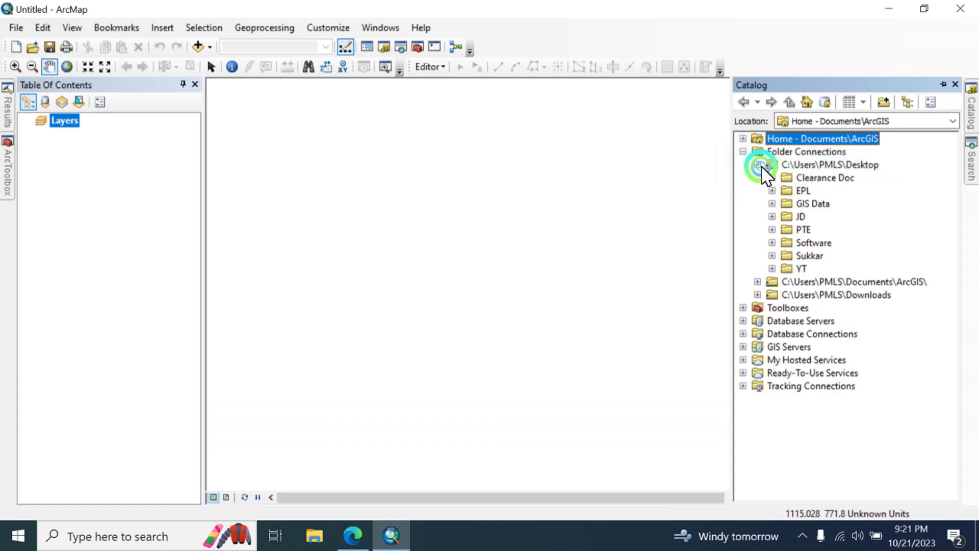
left_click(785, 191)
scroll(898, 250, "down", 3)
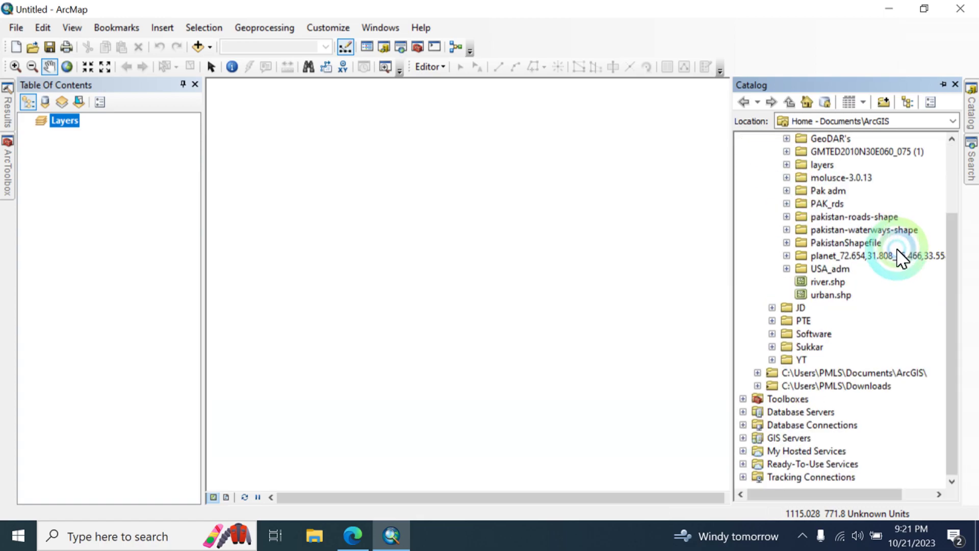
left_click(843, 269)
left_click(787, 269)
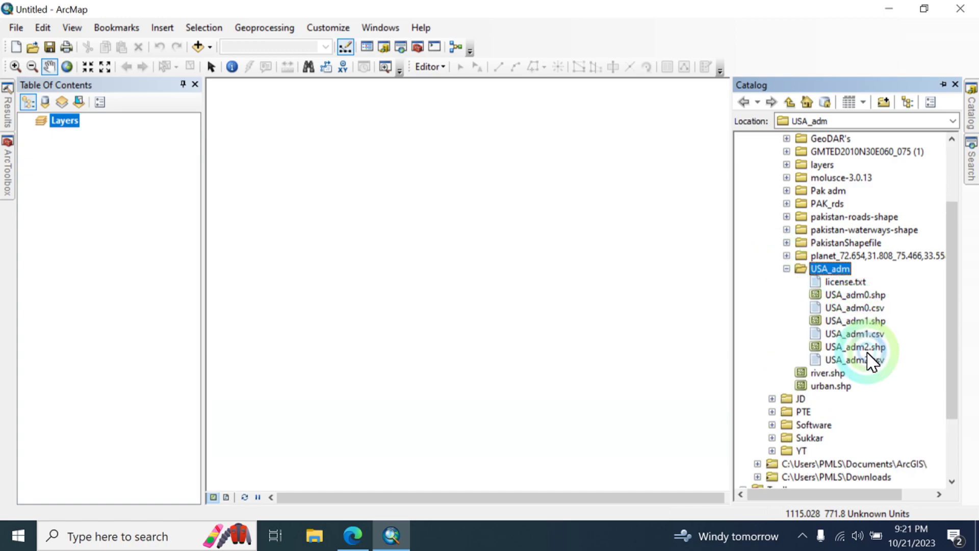
left_click(862, 360)
left_click_drag(849, 346, 512, 304)
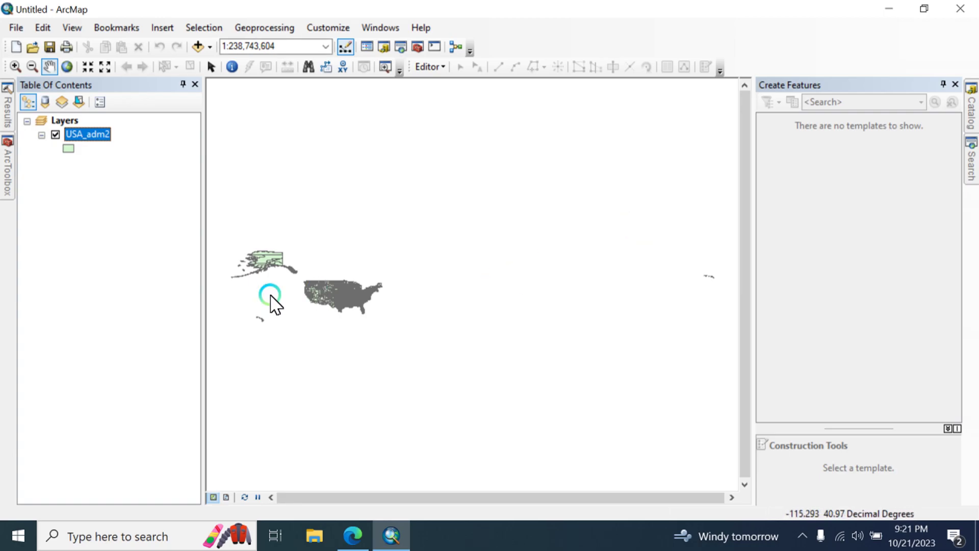
Step: Pan the map toward the central United States and collapse the GIS Data and Desktop folders
scroll(320, 276, "up", 5)
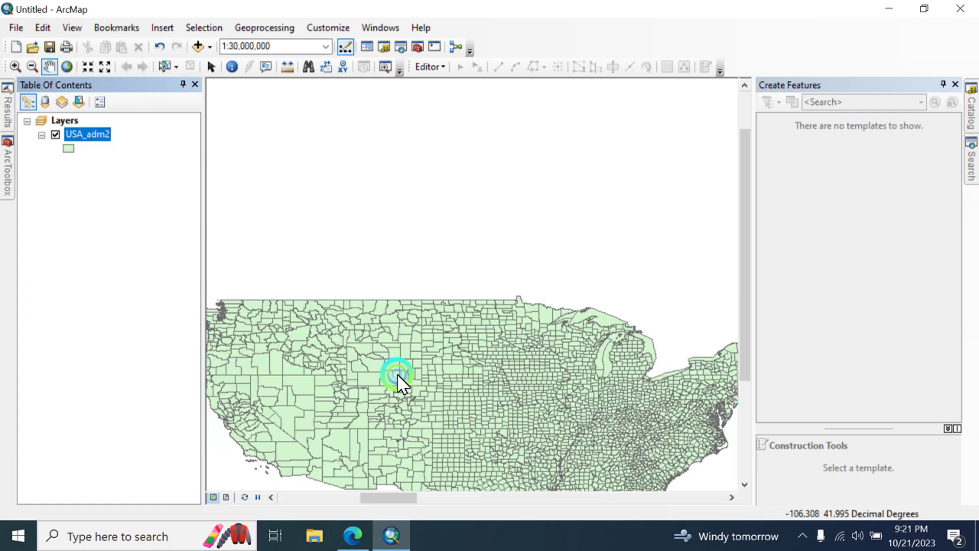
left_click_drag(397, 373, 467, 162)
scroll(470, 179, "down", 4)
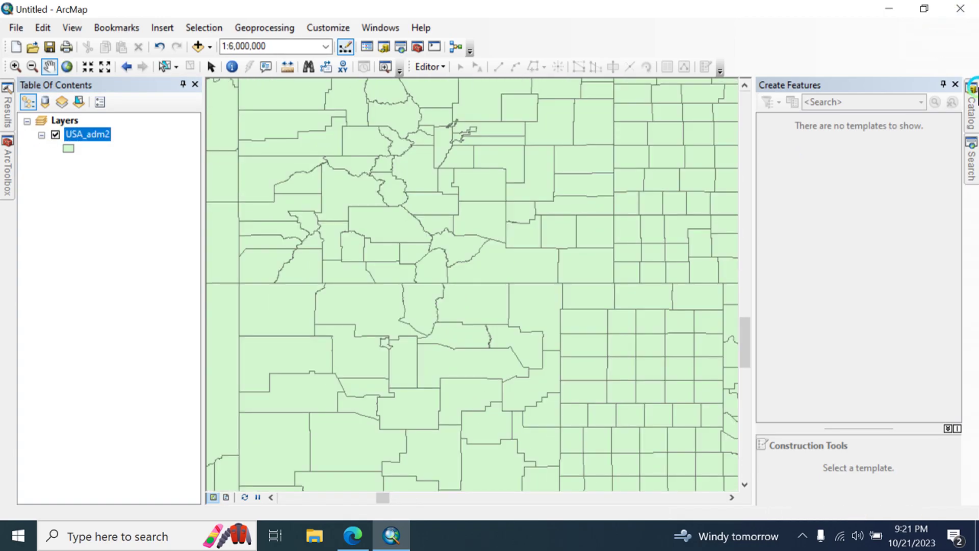
left_click(970, 110)
scroll(816, 183, "up", 3)
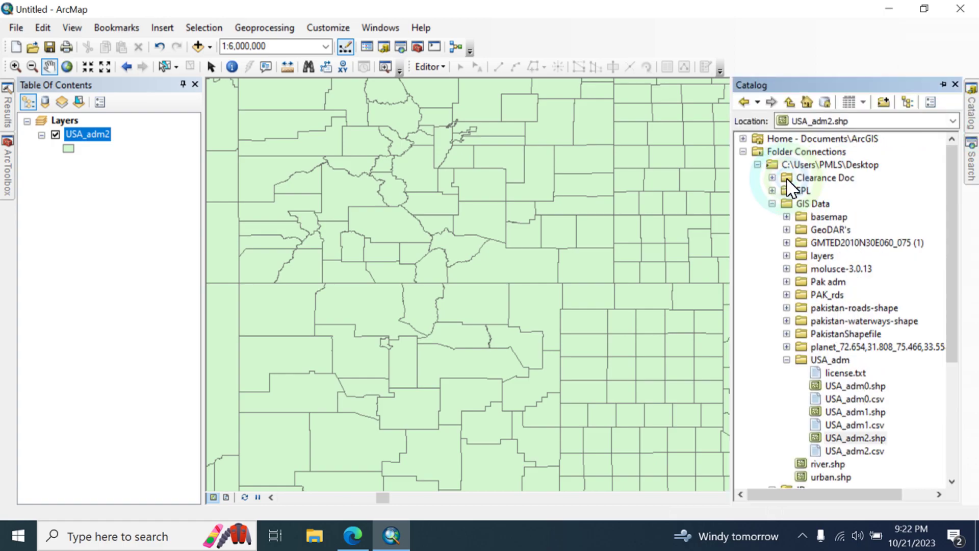
left_click(772, 203)
left_click(755, 164)
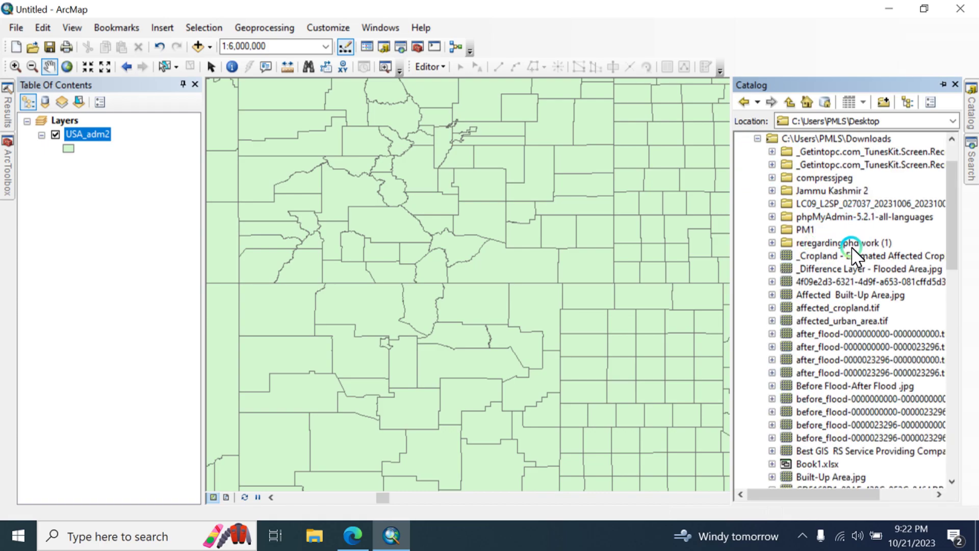
scroll(826, 207, "down", 6)
scroll(816, 168, "up", 3)
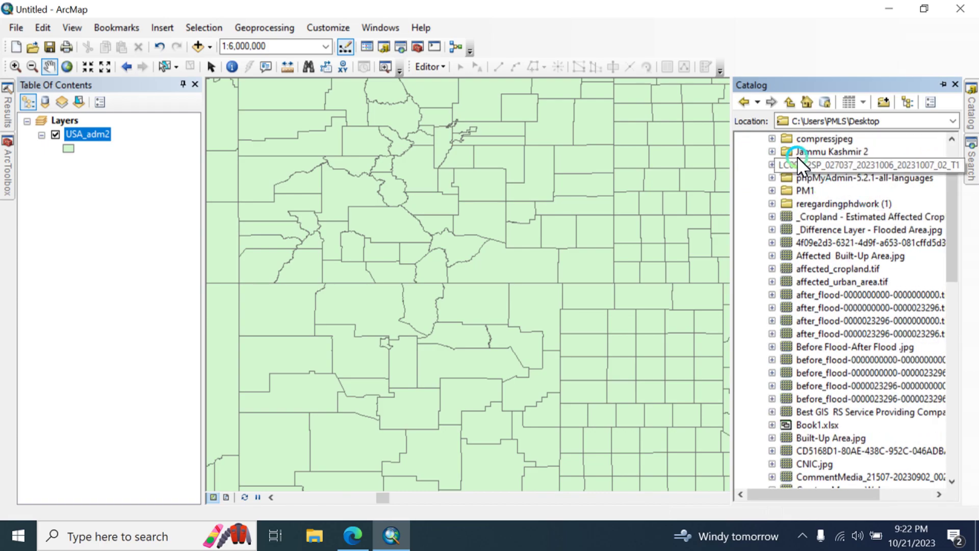
Step: Expand the LC09 folder and add SR_B5.TIF and SR_B4.TIF to the map
left_click(773, 165)
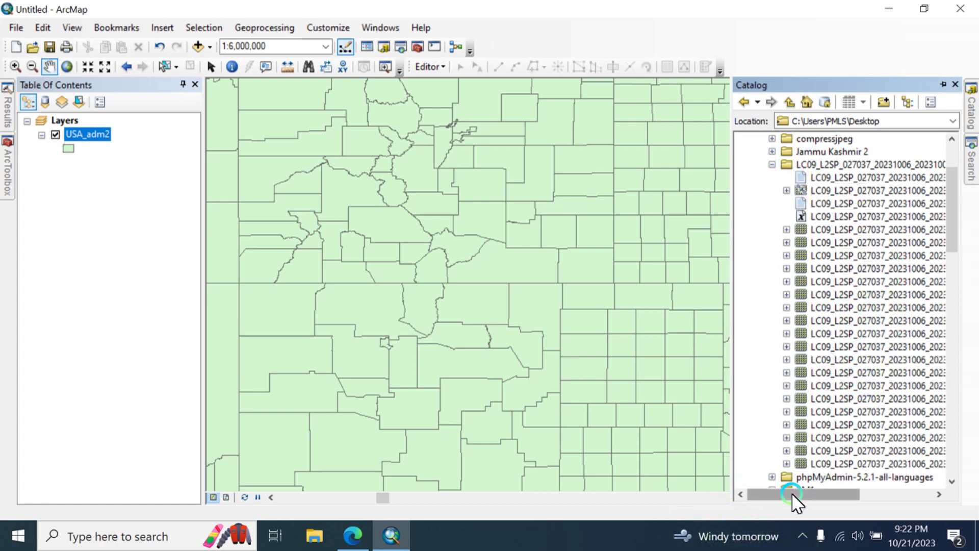
left_click_drag(794, 495, 869, 494)
left_click(862, 295)
left_click(857, 308)
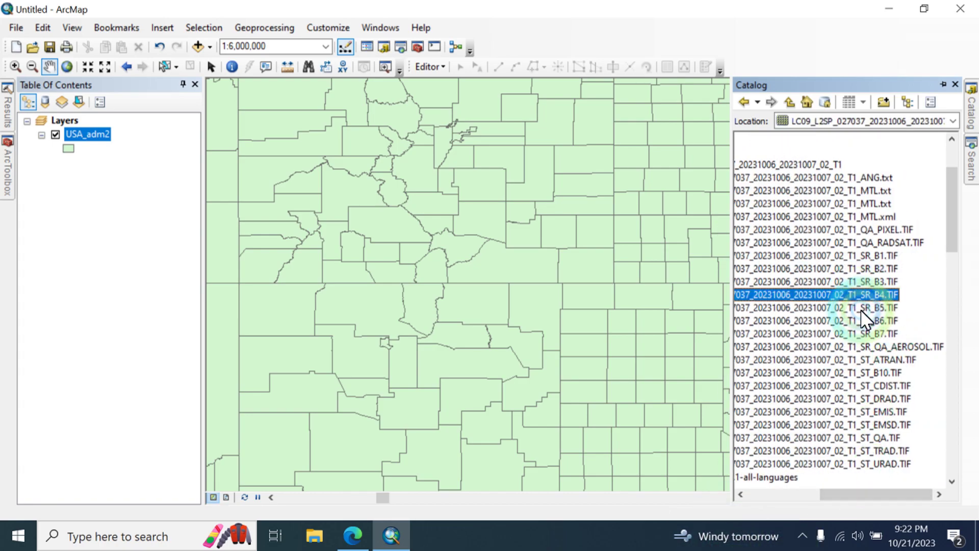
left_click_drag(858, 307, 531, 273)
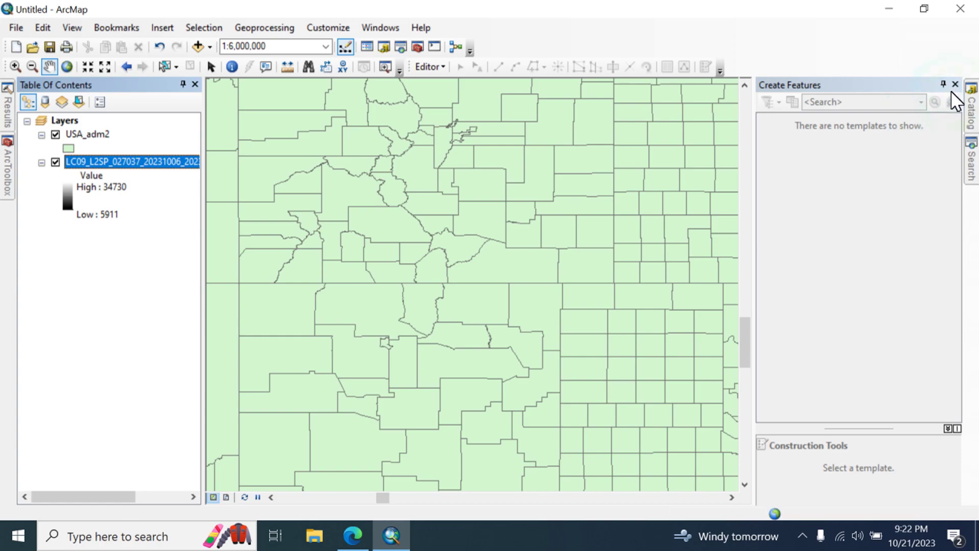
left_click(970, 102)
left_click_drag(846, 295, 480, 256)
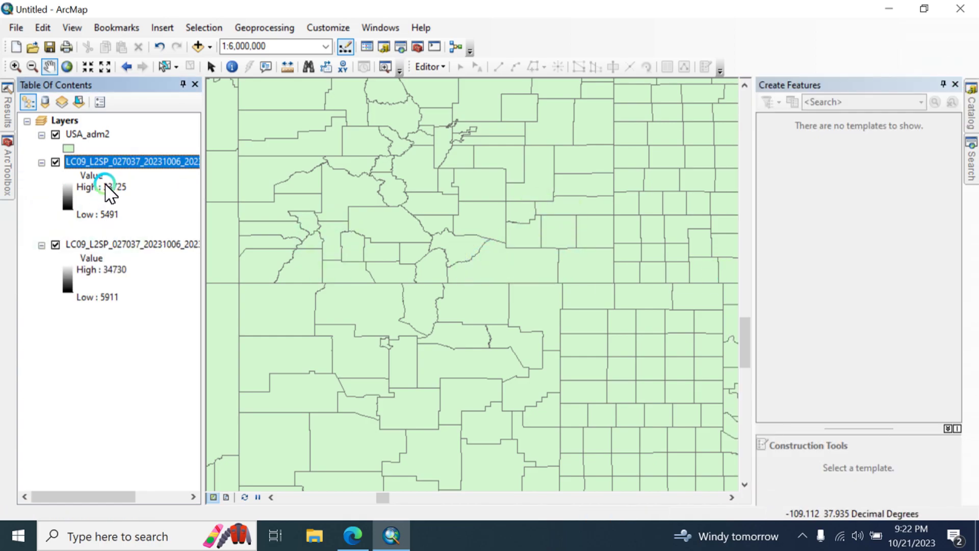
Step: Symbolize USA_adm2 counties as Hollow with 2-point black outlines
double_click(71, 148)
left_click(342, 236)
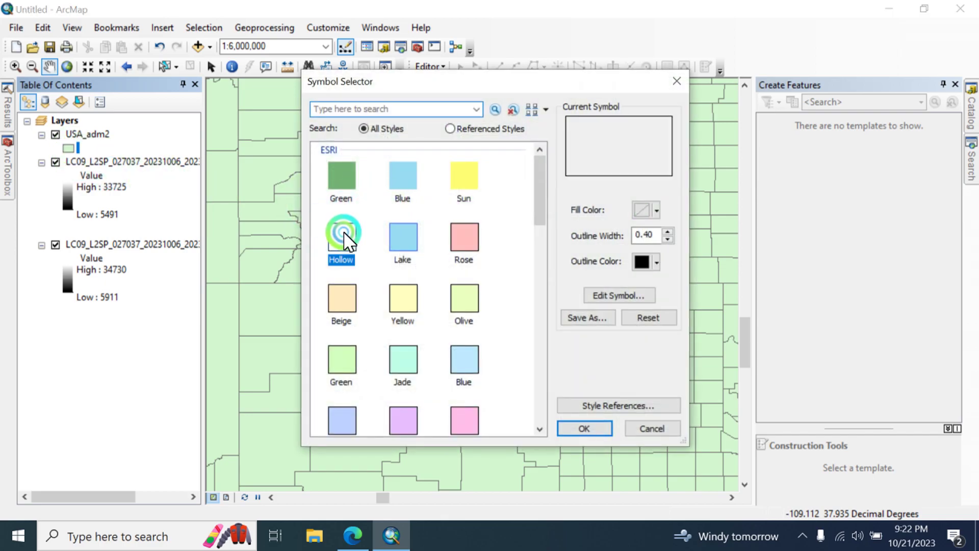
left_click(642, 263)
left_click(670, 224)
left_click(668, 231)
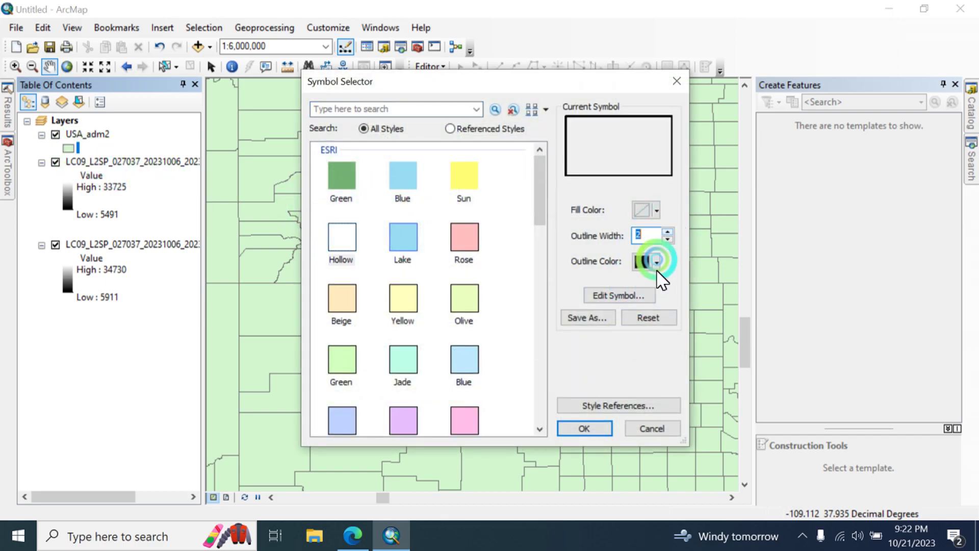
left_click(584, 428)
left_click(342, 327)
Step: Zoom the map to the SR_B4.TIF Landsat scene and zoom in closer
left_click(98, 162)
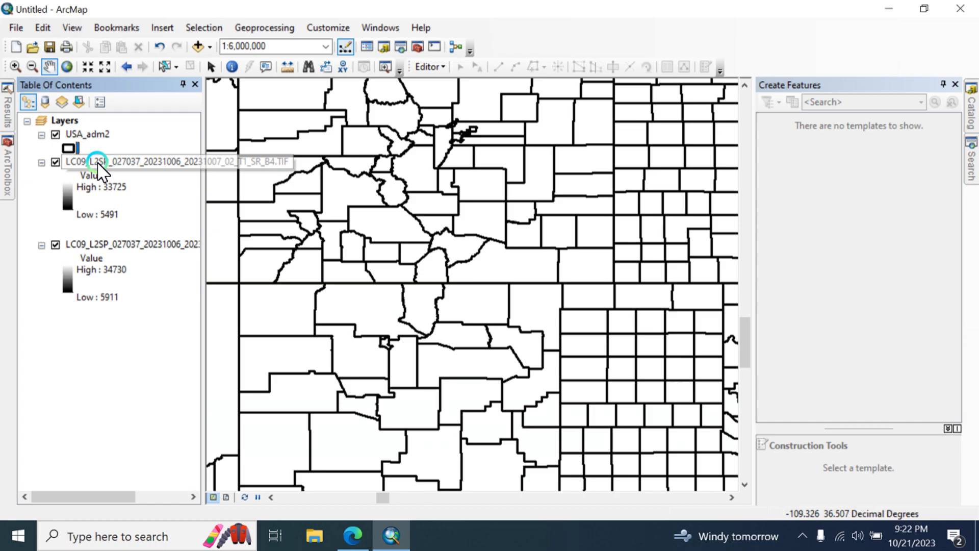
right_click(99, 162)
left_click(165, 247)
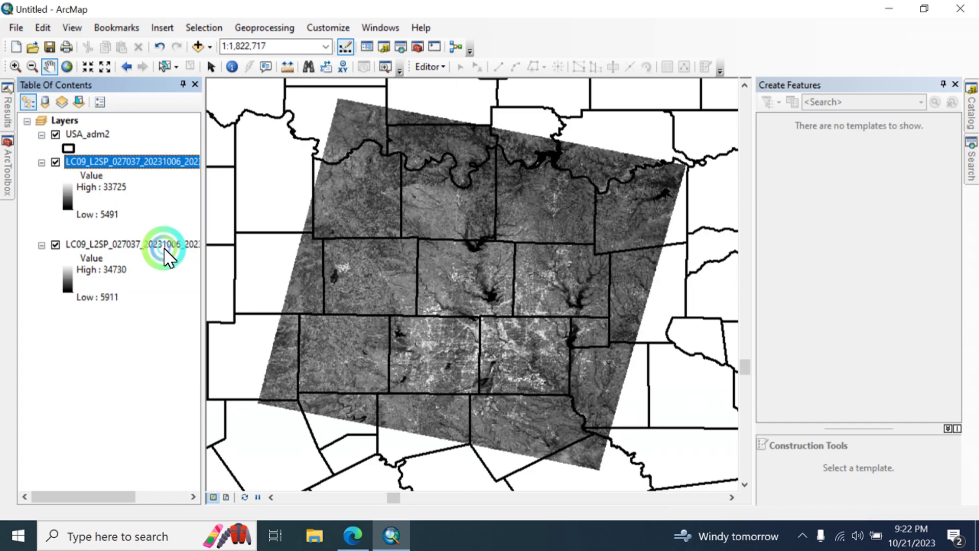
scroll(552, 367, "up", 3)
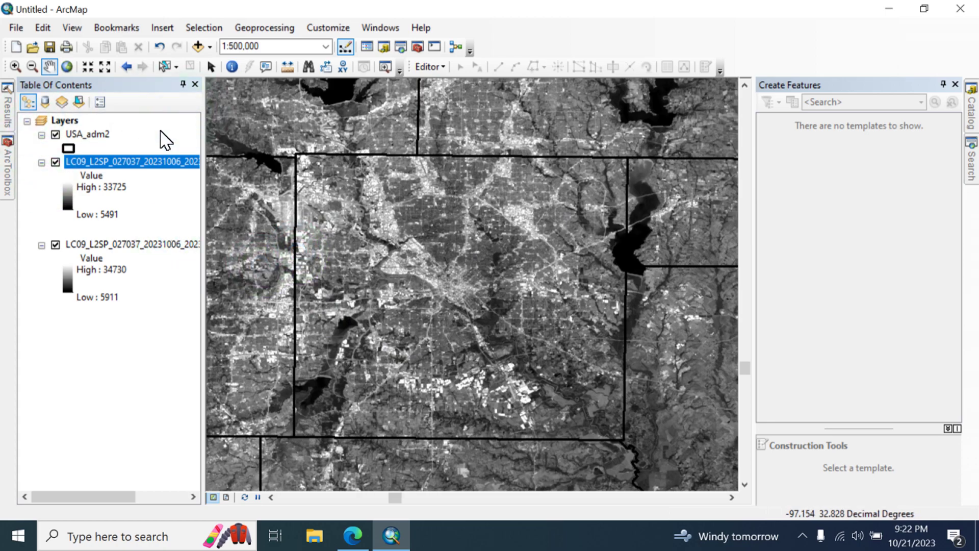
left_click(97, 134)
Step: Turn on USA_adm2 labels using the NAME_2 field in red text
right_click(93, 131)
left_click(171, 450)
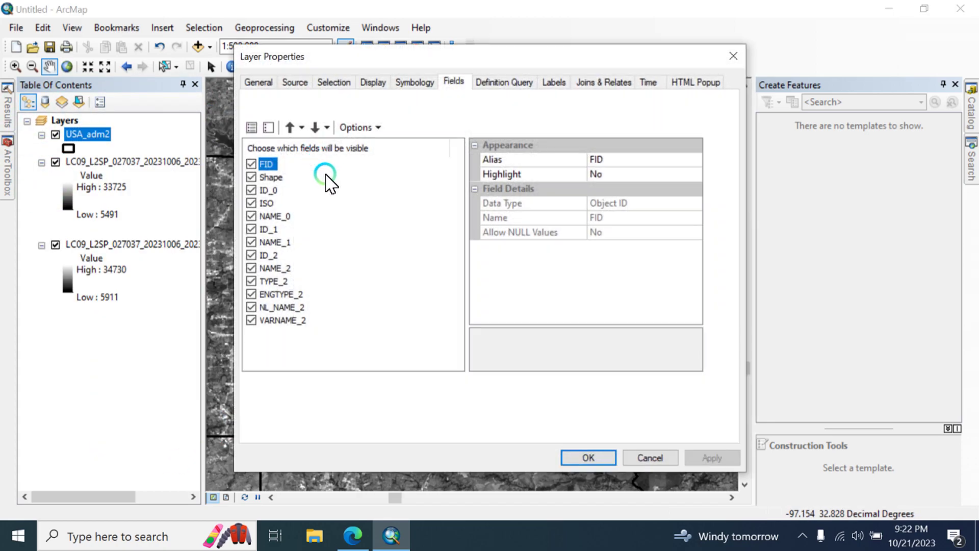
left_click(561, 84)
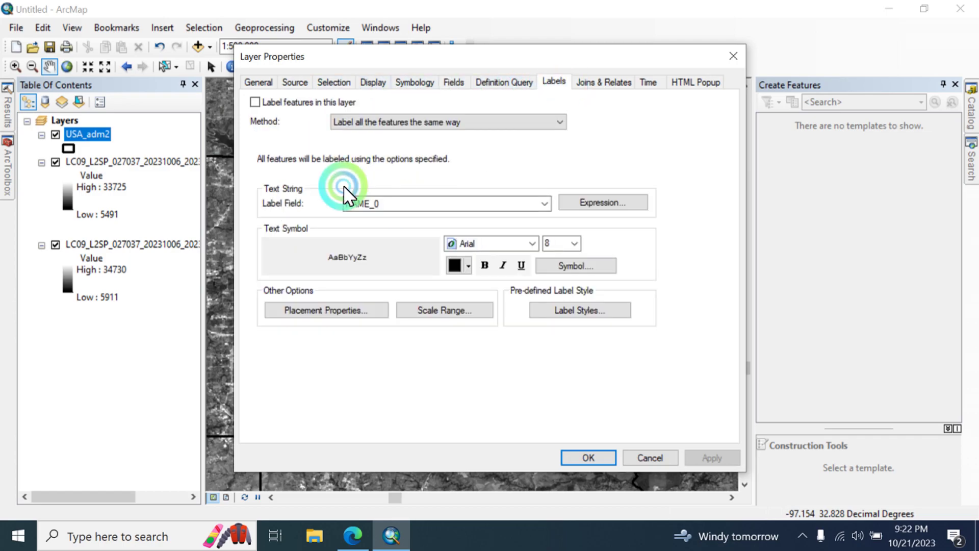
left_click(262, 101)
left_click(434, 204)
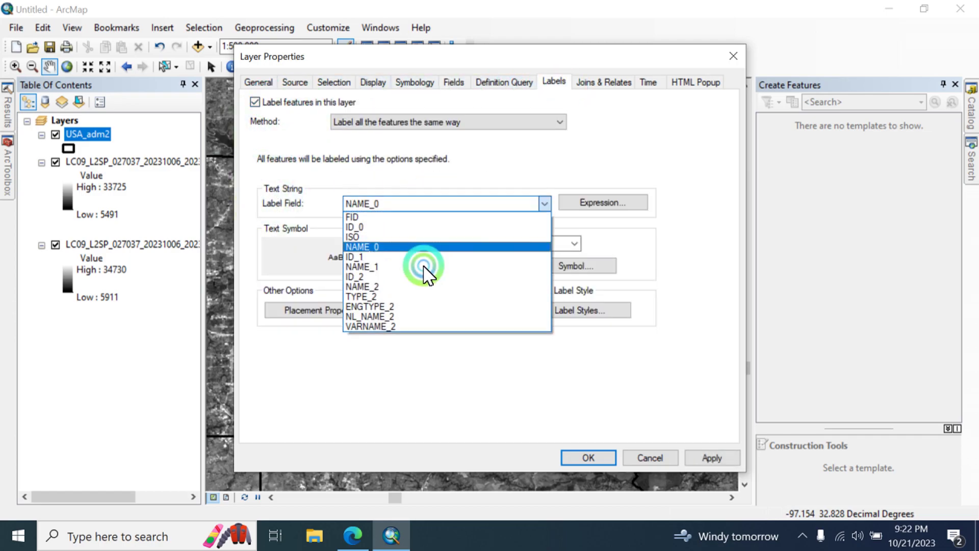
left_click(379, 287)
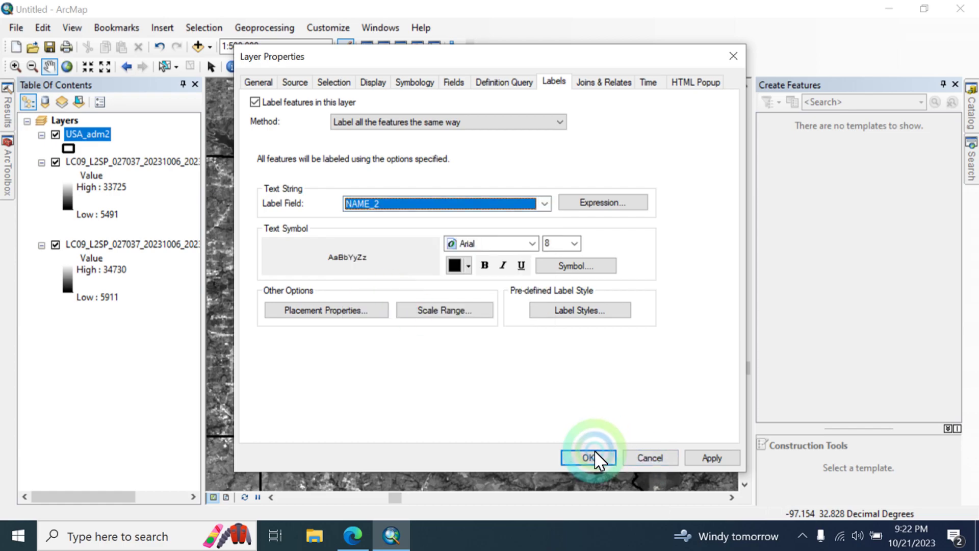
left_click(455, 265)
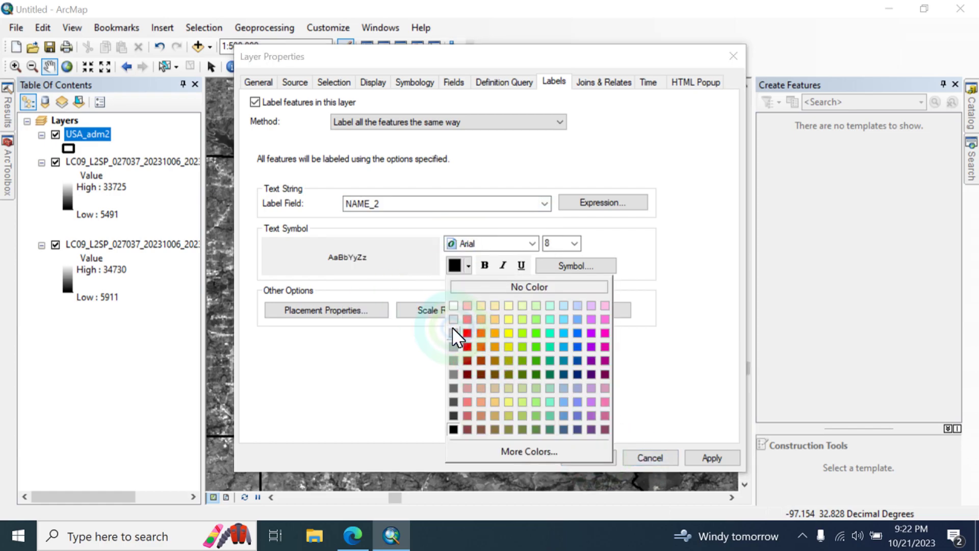
left_click(467, 333)
left_click(577, 461)
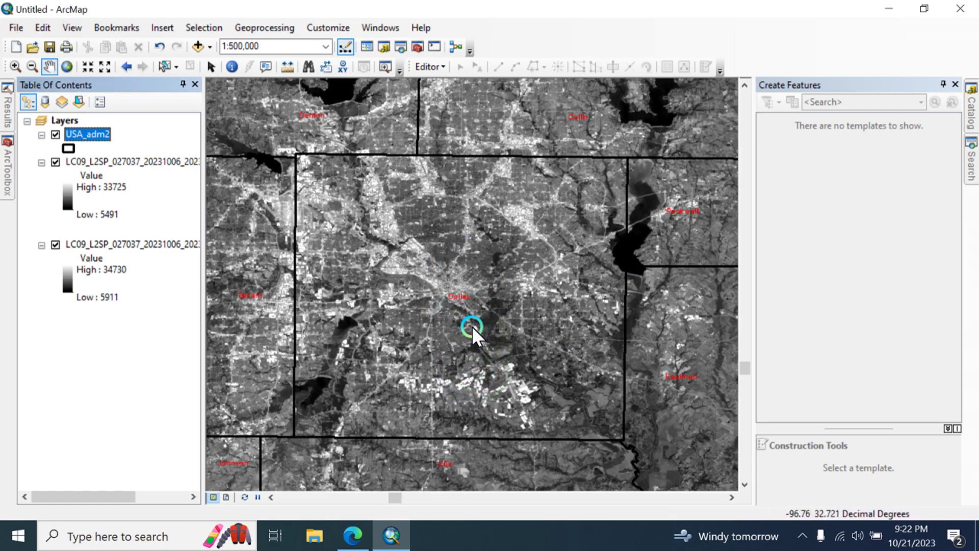
Step: Select the Dallas county polygon with the Select Features tool
left_click(165, 66)
left_click(331, 239)
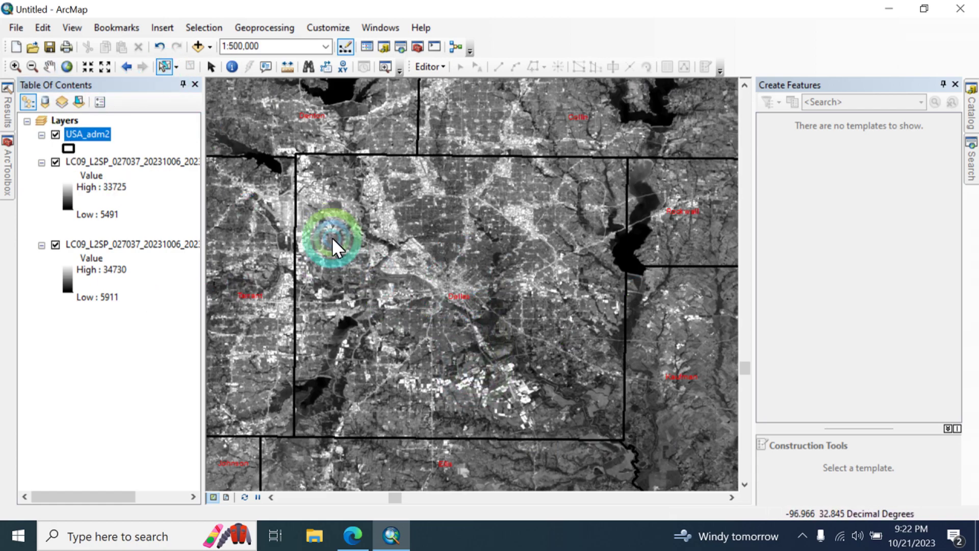
left_click(165, 63)
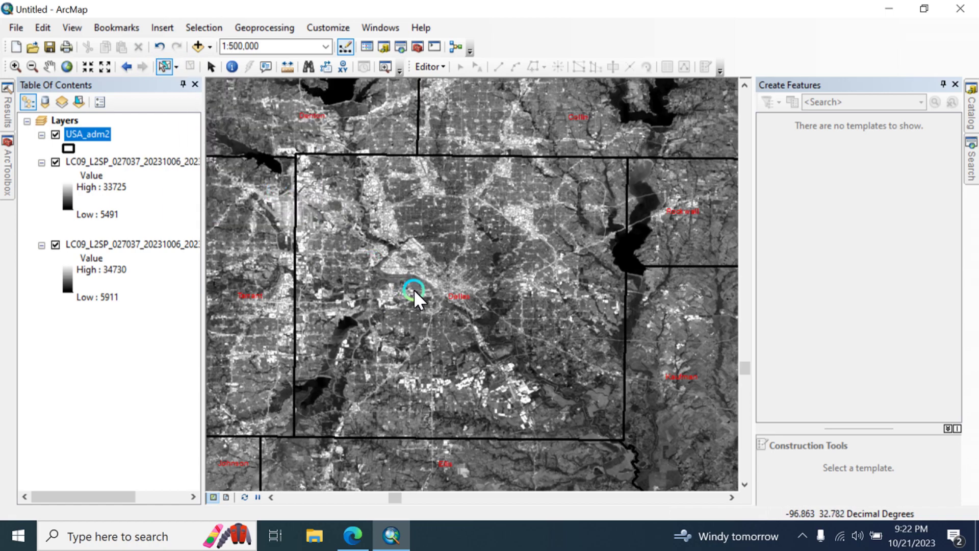
left_click(397, 268)
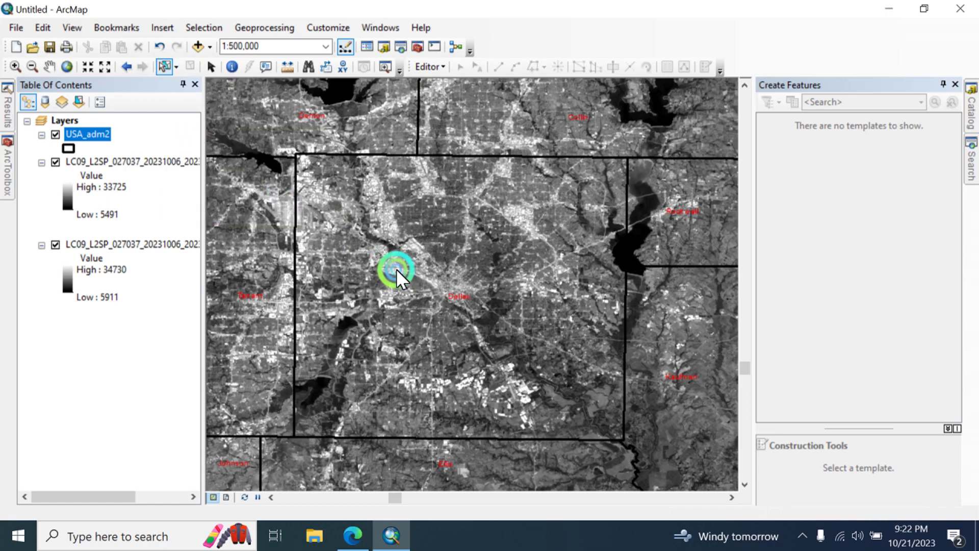
Step: Export the selected Dallas county to Default.gdb as Dalas and add it to the map
right_click(95, 136)
mouse_move(181, 400)
left_click(362, 417)
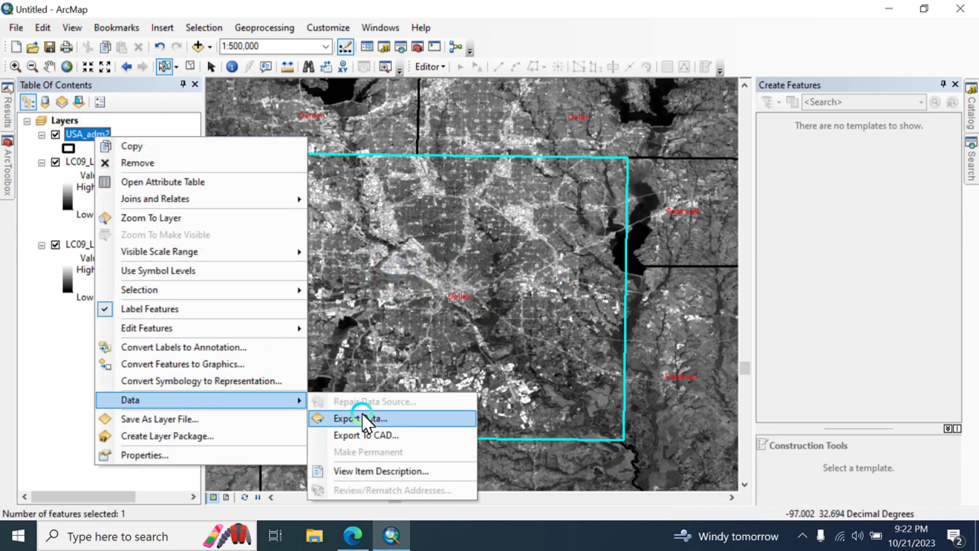
double_click(546, 294)
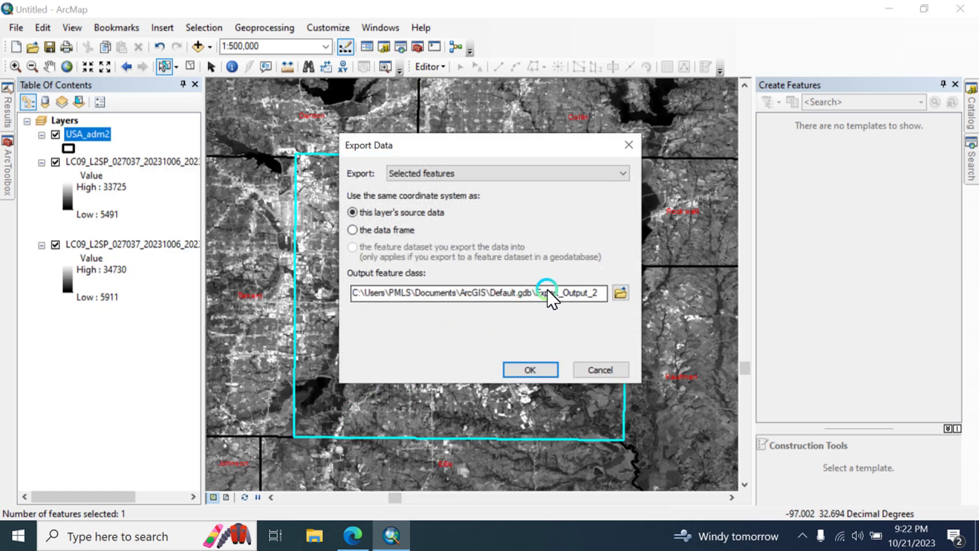
key("BackSpace")
key("ctrl+z")
double_click(603, 298)
type("Dalas")
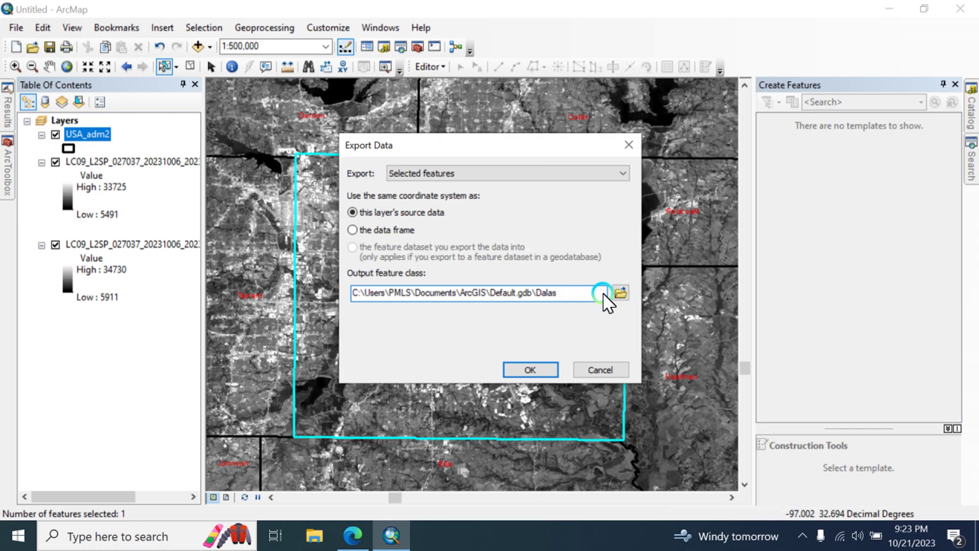
left_click(521, 370)
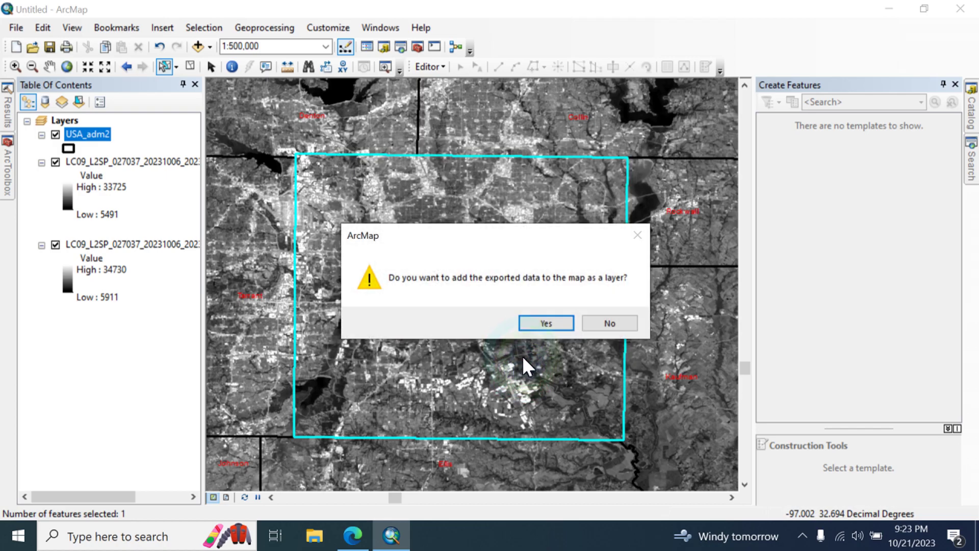
left_click(545, 326)
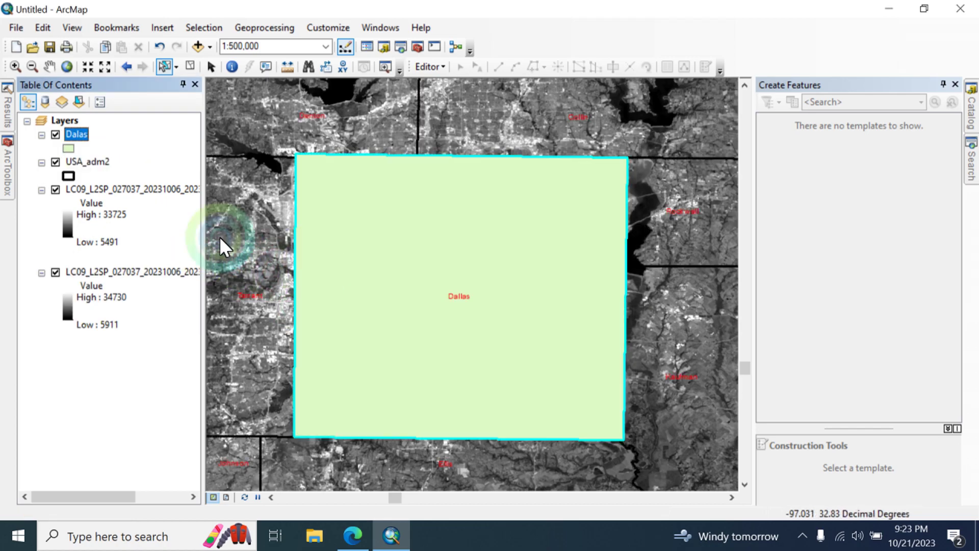
right_click(80, 161)
Step: Remove the USA_adm2 layer and give Dalas a hollow outline of width 2
left_click(163, 187)
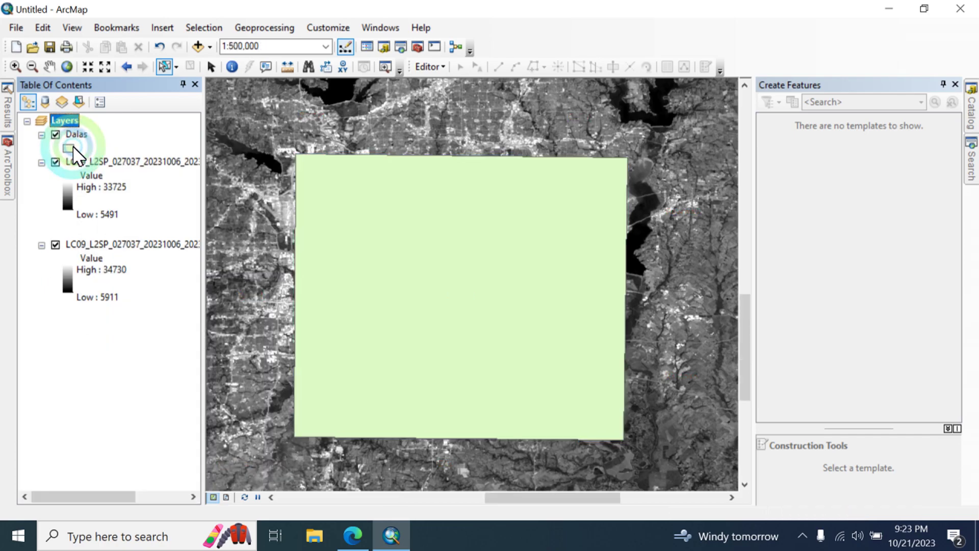
left_click(70, 148)
left_click(368, 238)
left_click(575, 279)
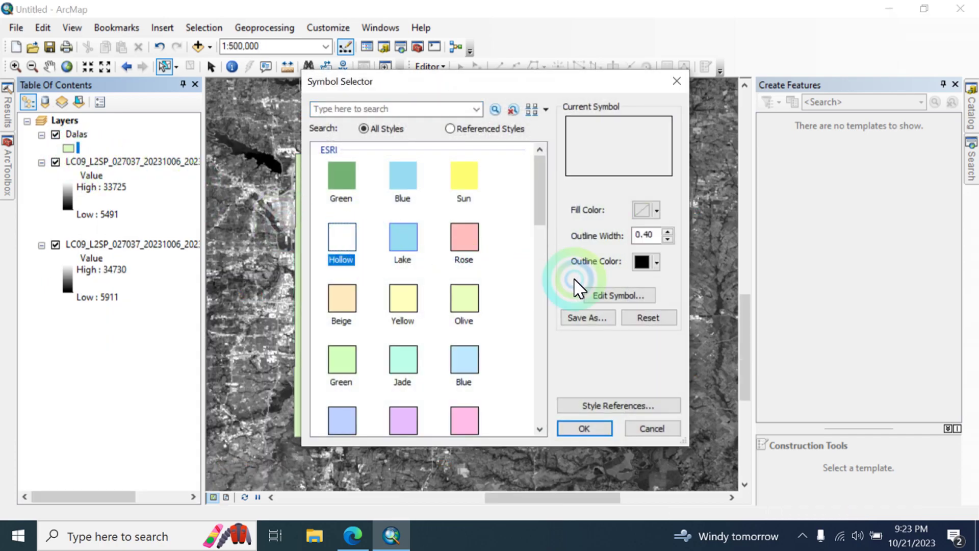
left_click(667, 230)
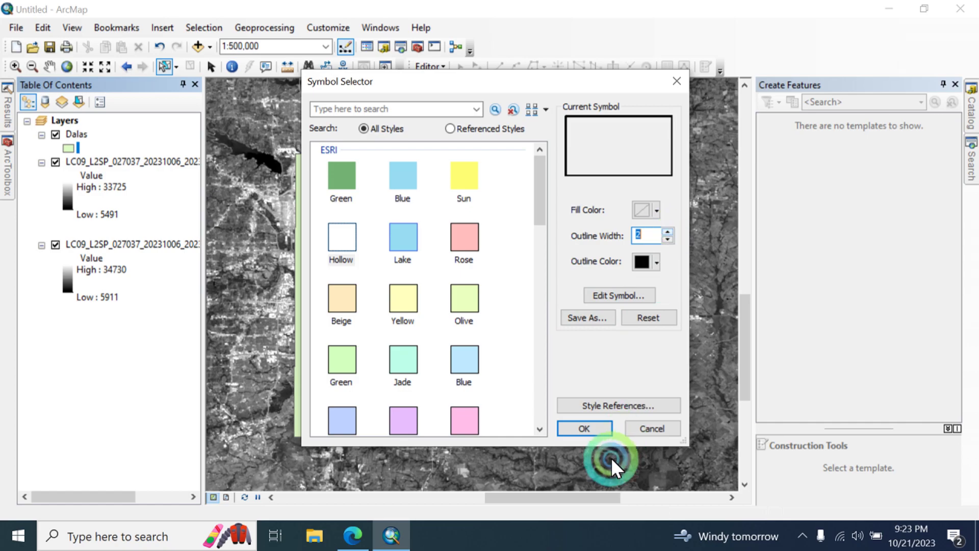
left_click(584, 428)
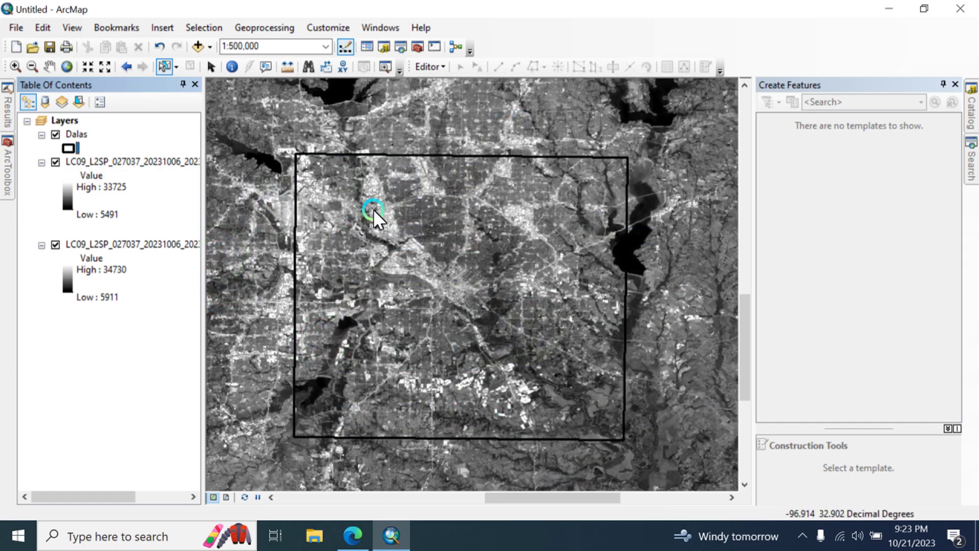
Step: Widen the layer list and search the tools for 'Raster Calculator'
left_click_drag(203, 249, 234, 251)
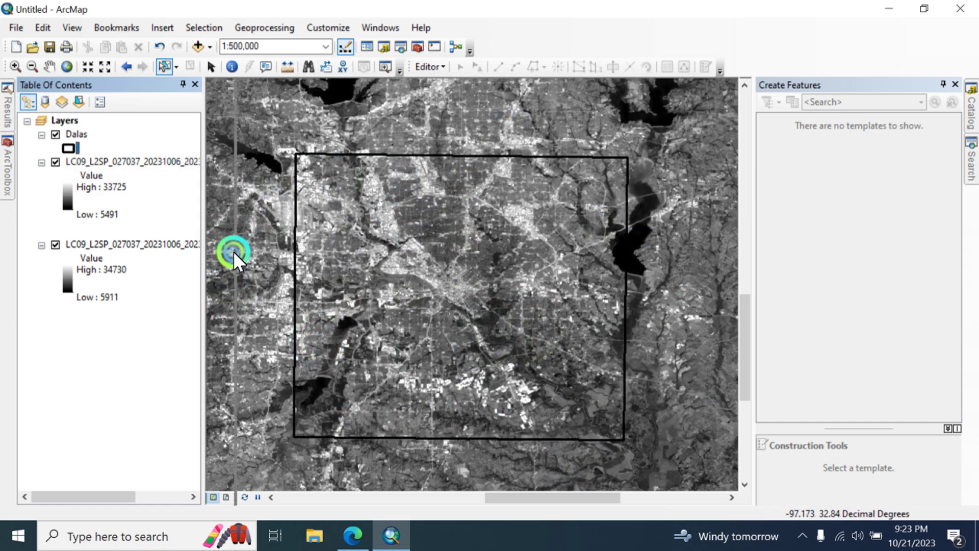
left_click(972, 165)
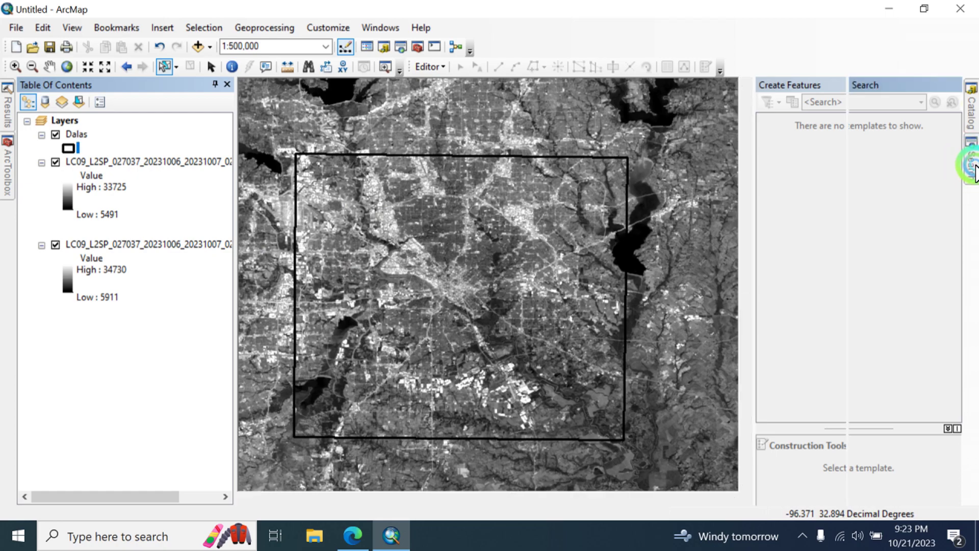
left_click(848, 147)
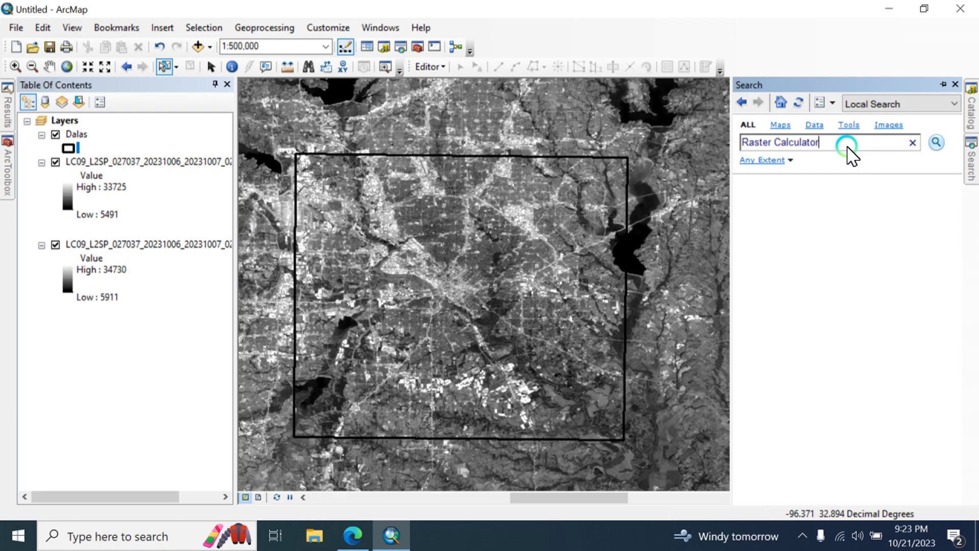
key("Return")
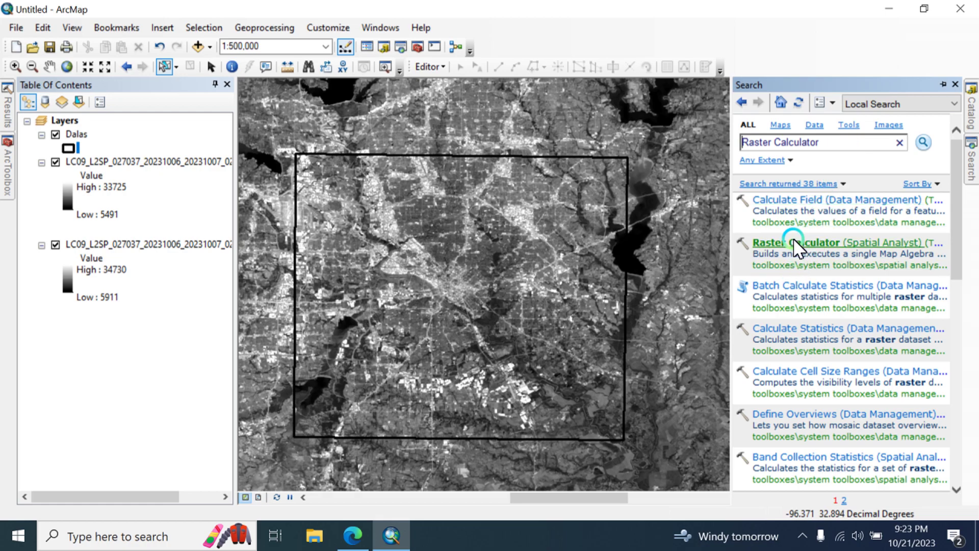
Step: Open Raster Calculator and enter the numerator Float(B5 - B4)
double_click(763, 242)
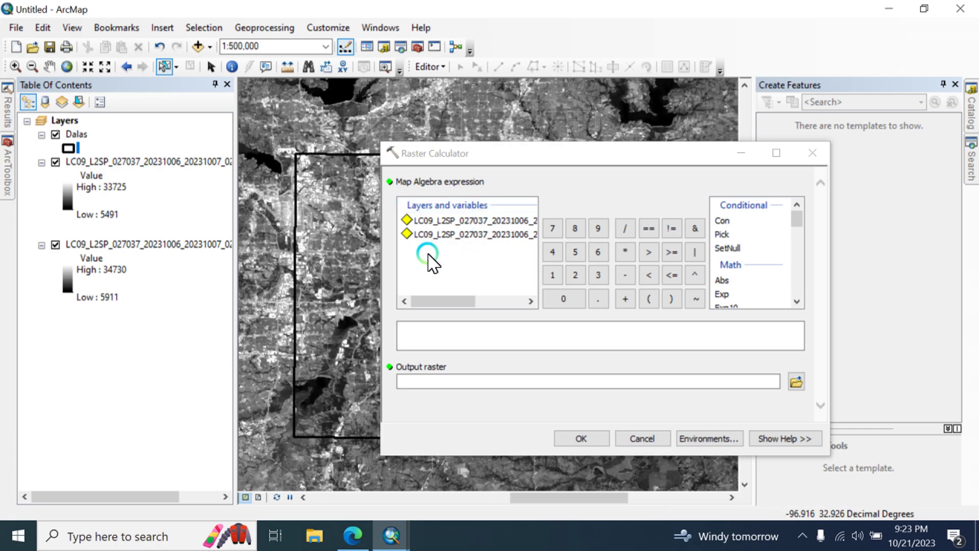
left_click_drag(235, 235, 327, 235)
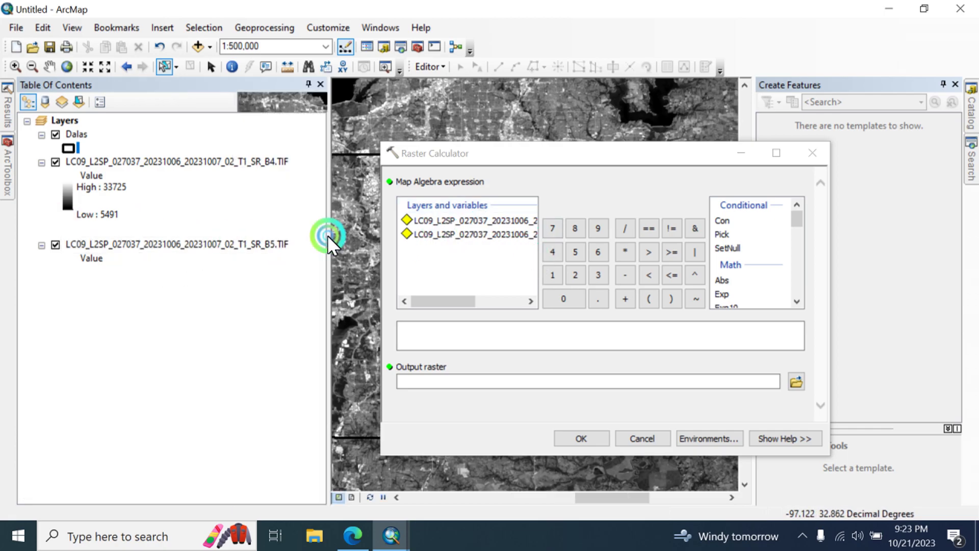
scroll(734, 257, "down", 2)
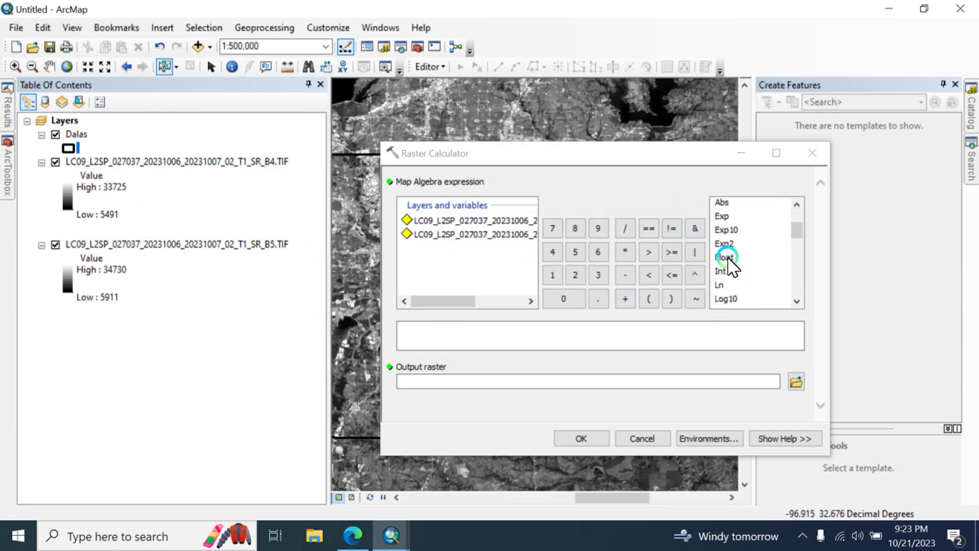
double_click(725, 258)
left_click(437, 344)
left_click(418, 335)
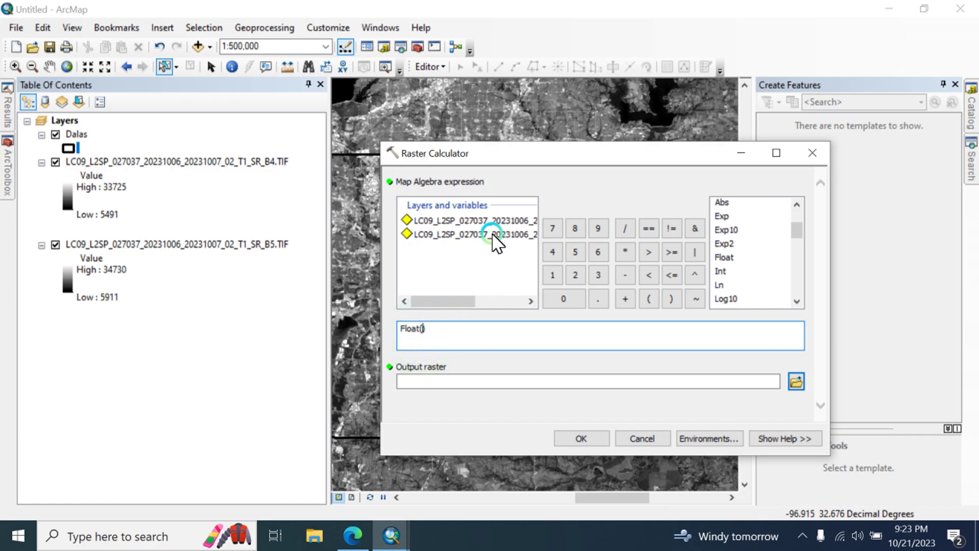
double_click(525, 238)
left_click(632, 332)
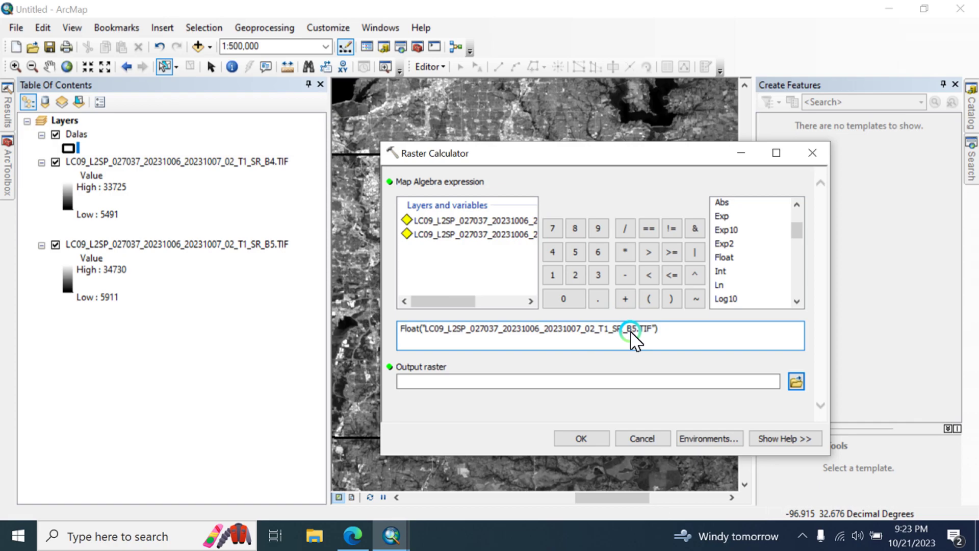
double_click(635, 330)
left_click(653, 329)
left_click(625, 276)
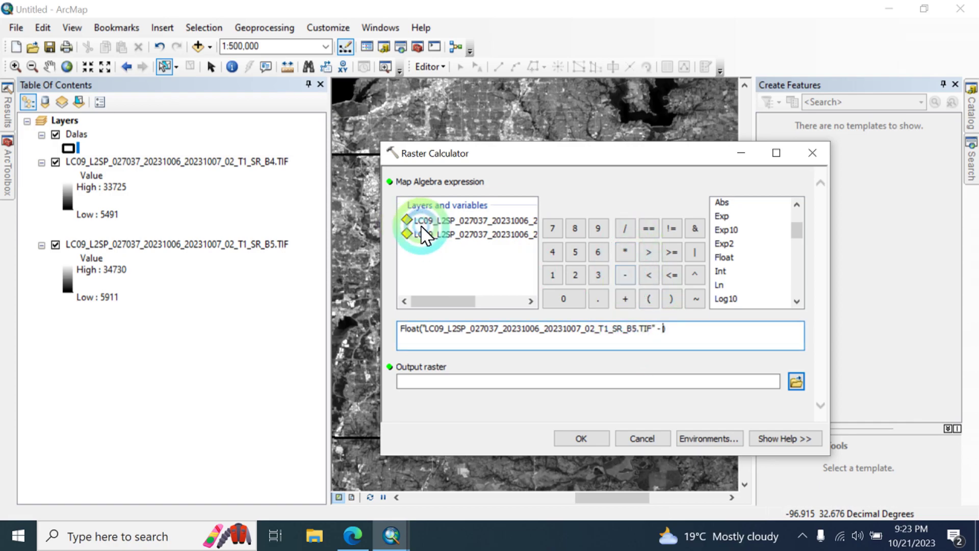
double_click(464, 236)
left_click(668, 339)
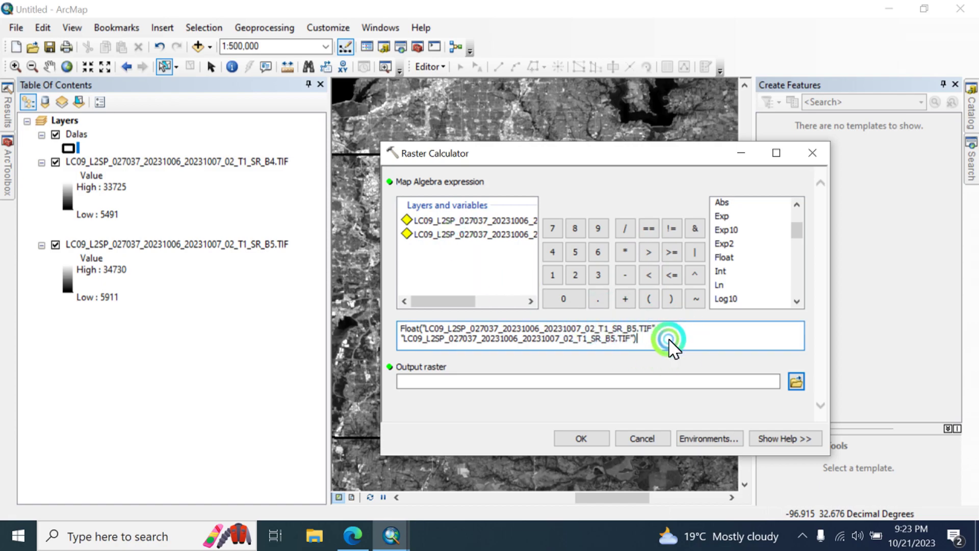
Step: Add a division and a second Float, then delete the mistakenly inserted band 4 argument
left_click(631, 262)
left_click(625, 228)
left_click(724, 258)
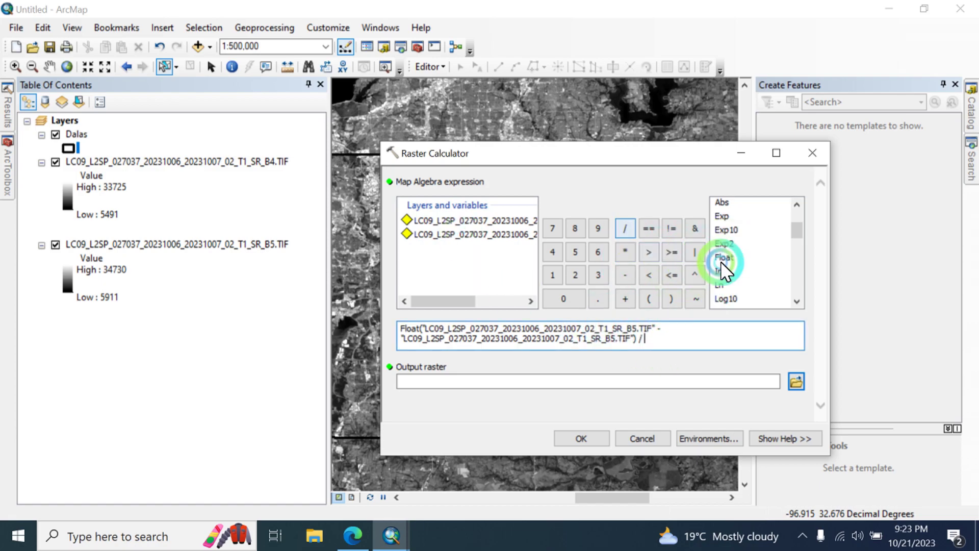
left_click(484, 234)
double_click(473, 224)
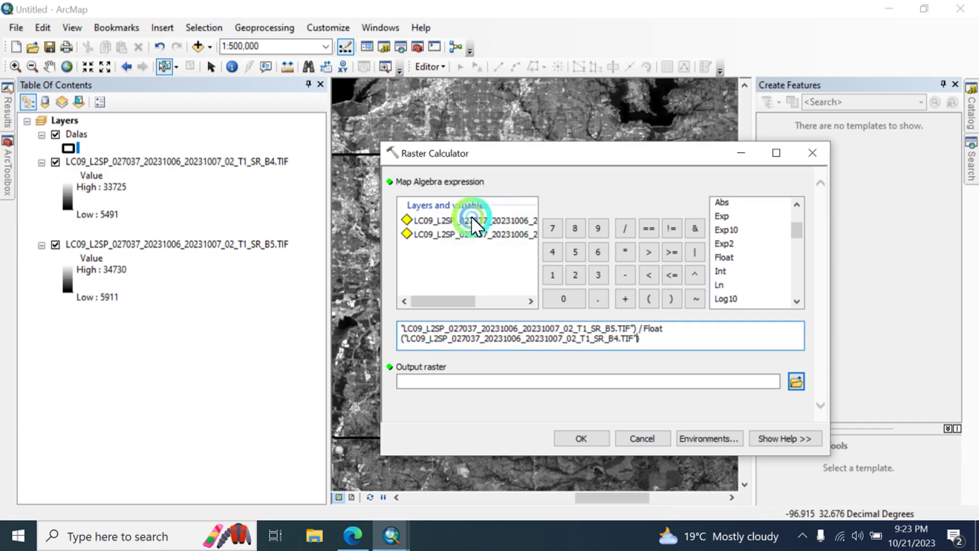
left_click(633, 316)
left_click(640, 340)
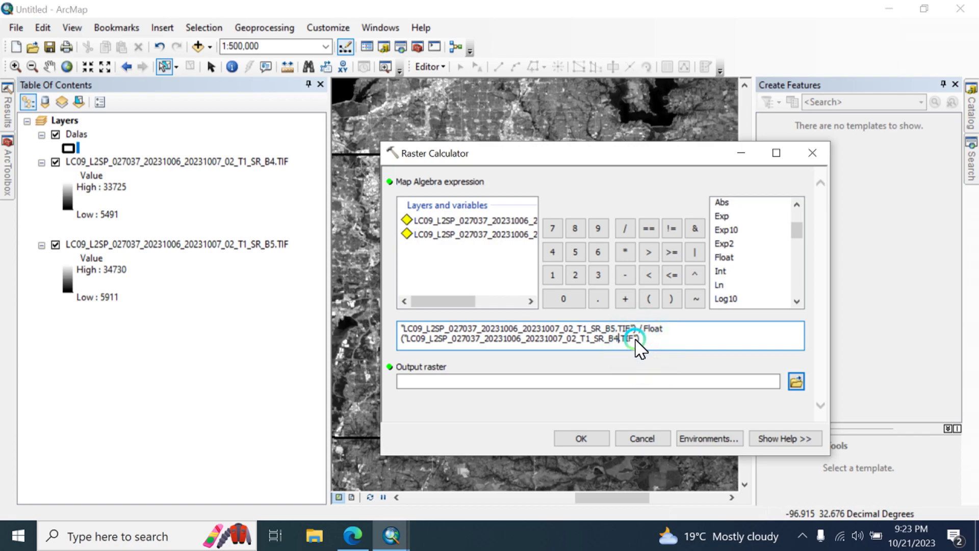
left_click_drag(640, 347, 406, 343)
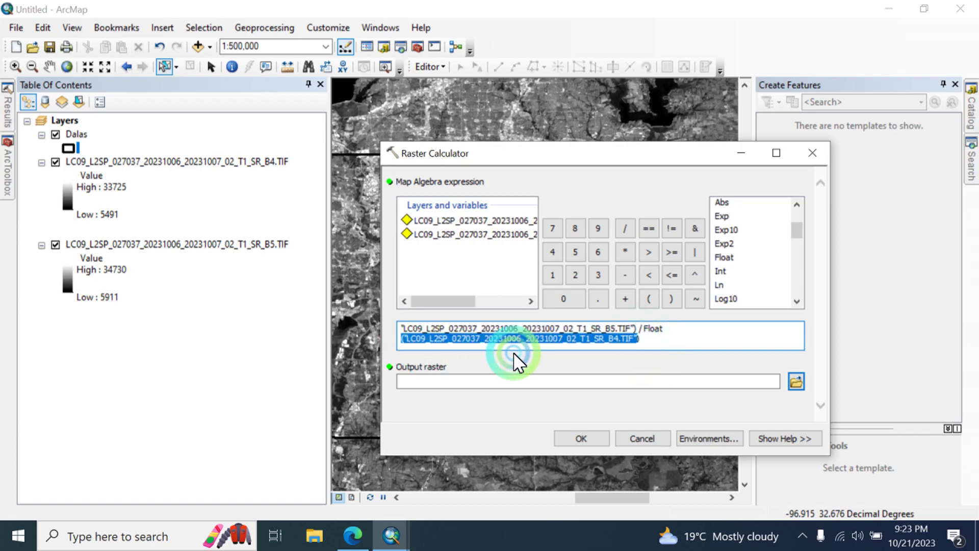
key("Delete")
left_click(634, 376)
left_click(674, 339)
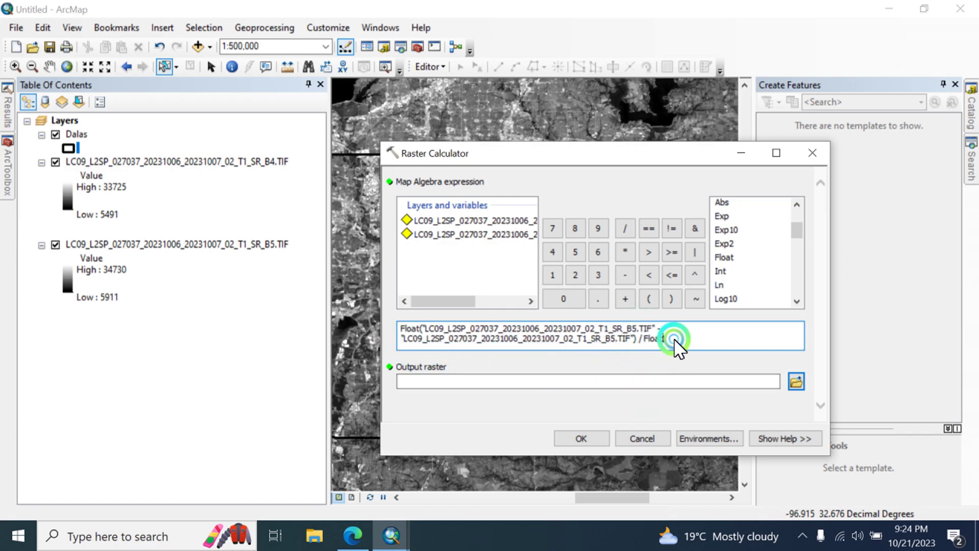
left_click(760, 258)
Step: Complete the denominator as Float(B5 + B4) and run the NDVI calculation
double_click(725, 257)
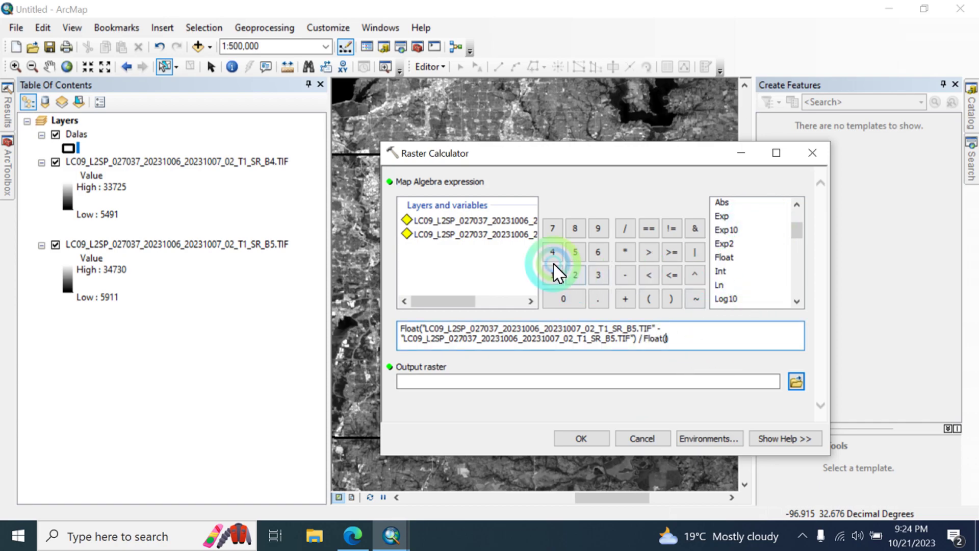
left_click(480, 236)
left_click_drag(437, 301, 523, 300)
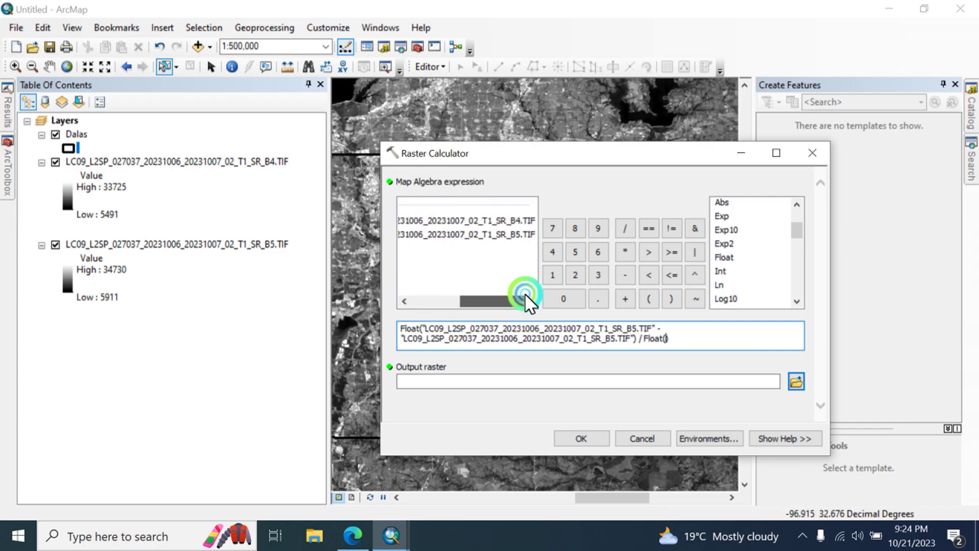
double_click(491, 234)
left_click(626, 299)
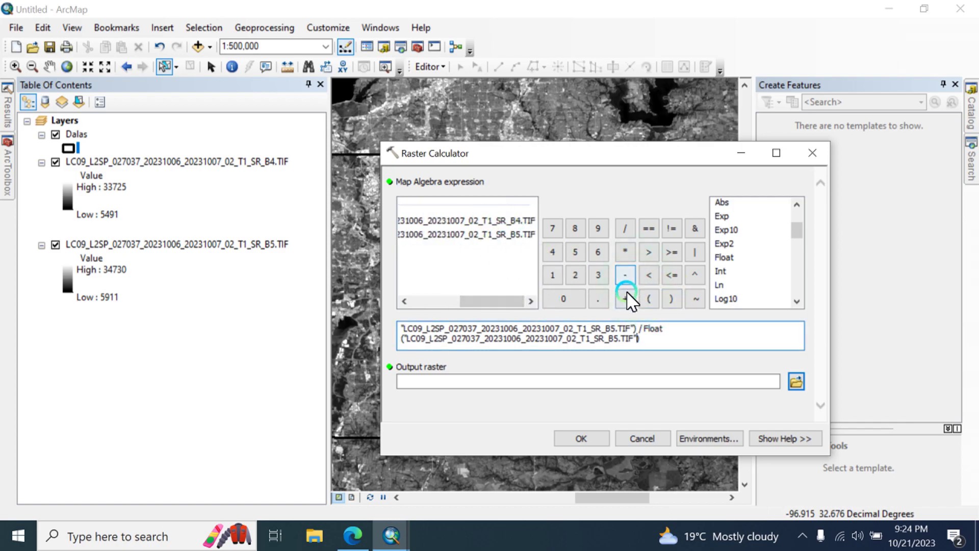
double_click(485, 227)
left_click(671, 299)
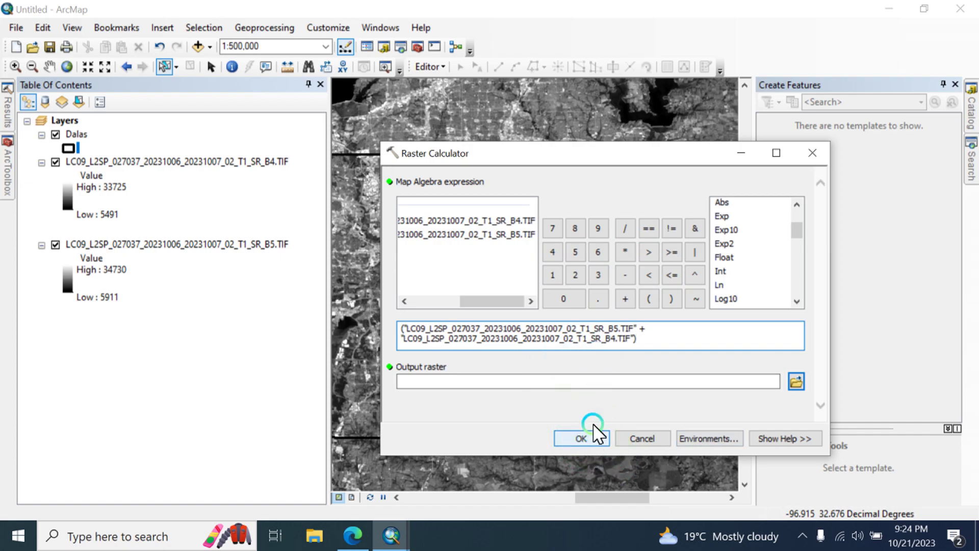
left_click(586, 438)
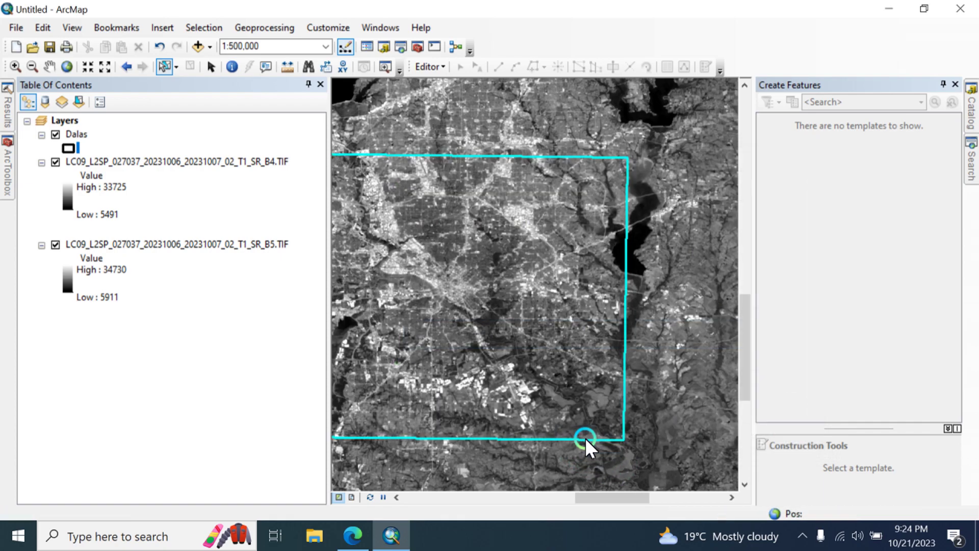
Step: Look up Extract by Mask, set Dalas as the mask, then close the tool without running it
left_click(972, 166)
left_click_drag(819, 142, 761, 142)
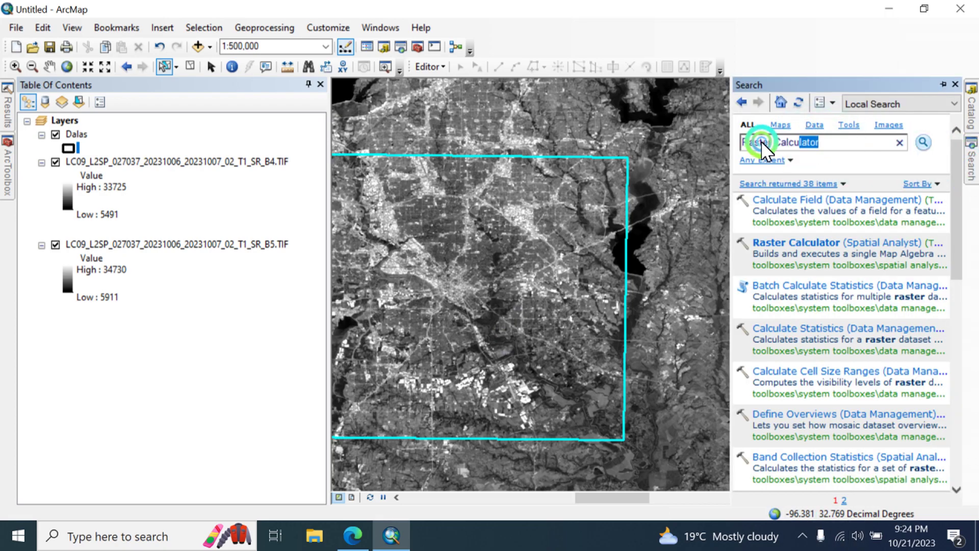
key("BackSpace")
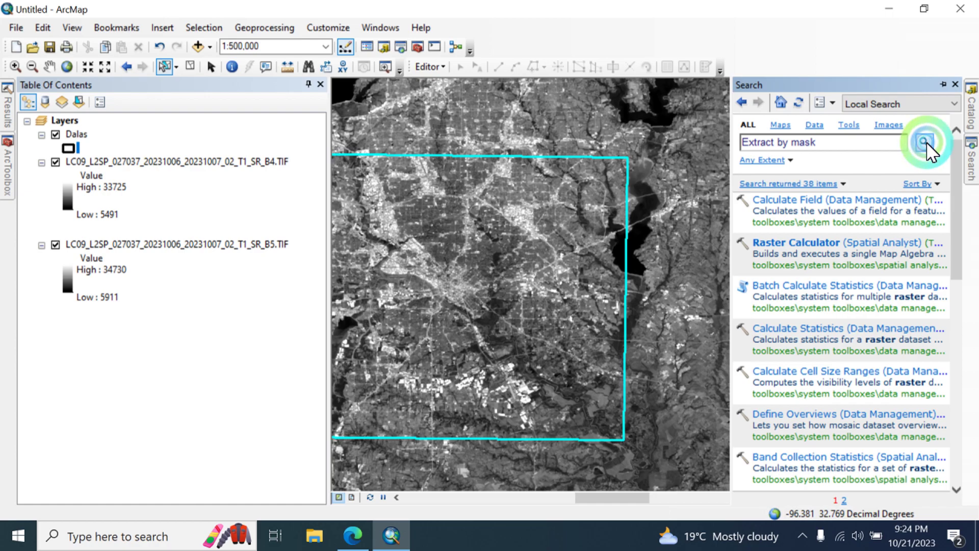
left_click(789, 200)
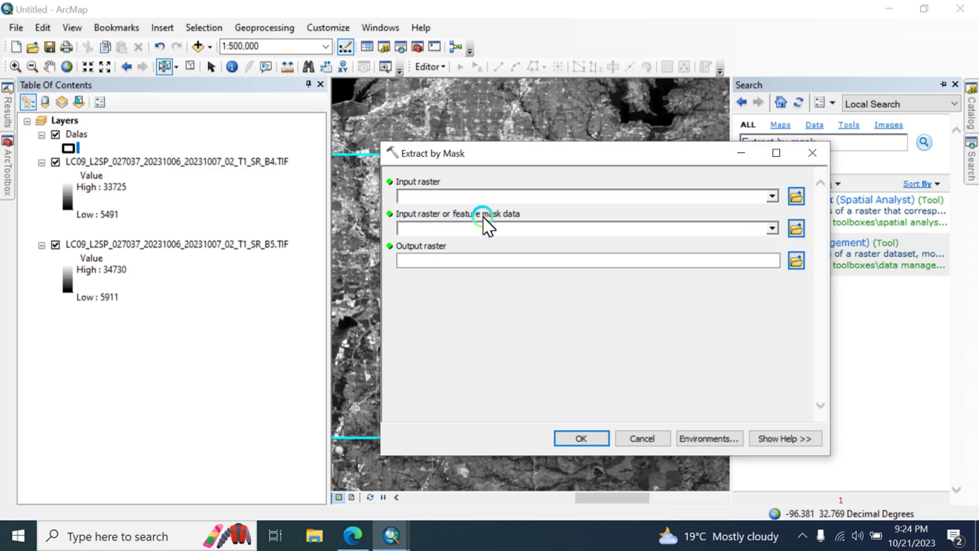
left_click(773, 228)
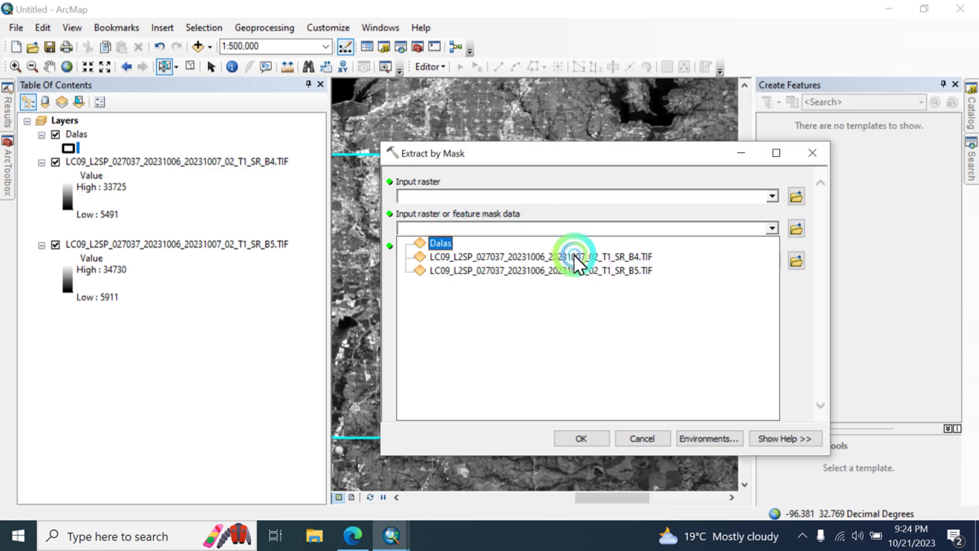
left_click(442, 244)
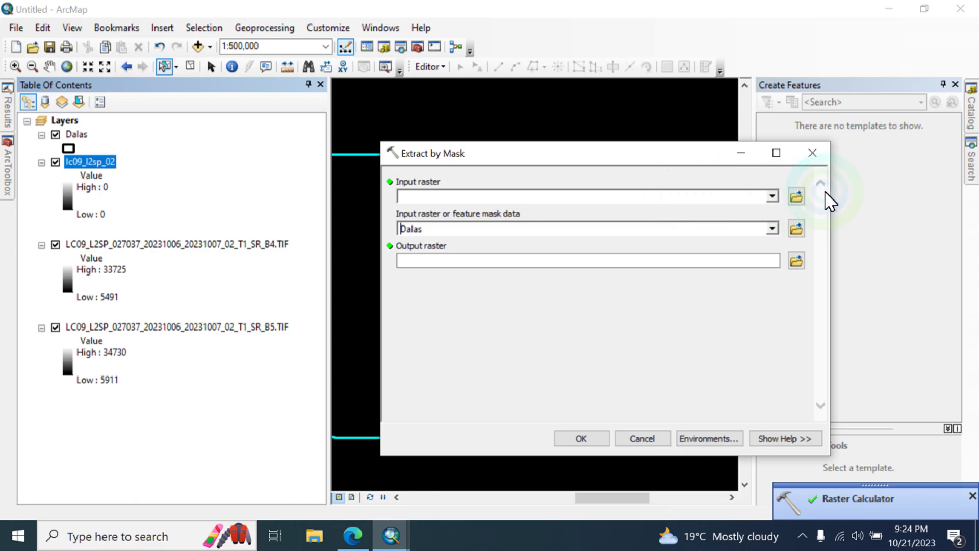
left_click(806, 161)
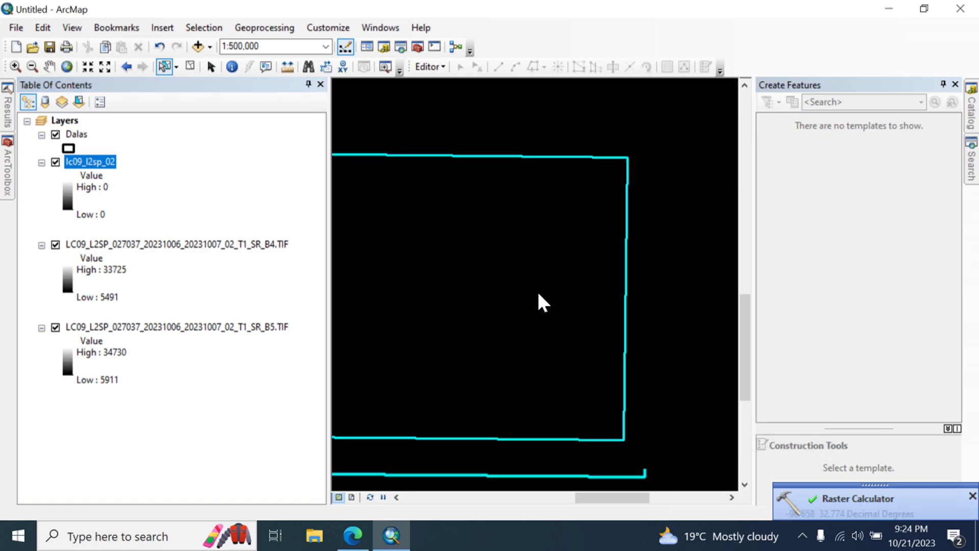
scroll(538, 291, "down", 2)
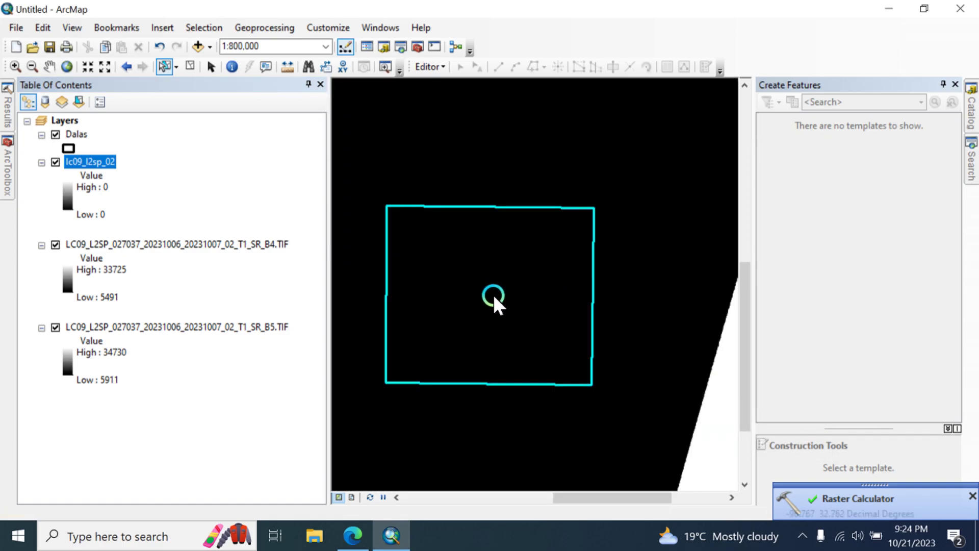
Step: Remove the empty lc09_l2sp_02 layer from the map
right_click(84, 167)
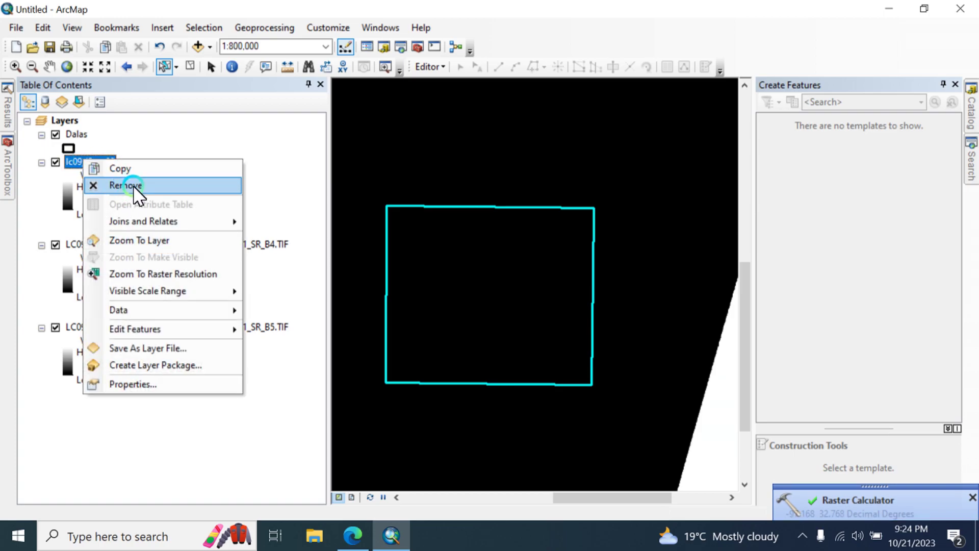
left_click(128, 185)
left_click(535, 262)
scroll(525, 283, "up", 1)
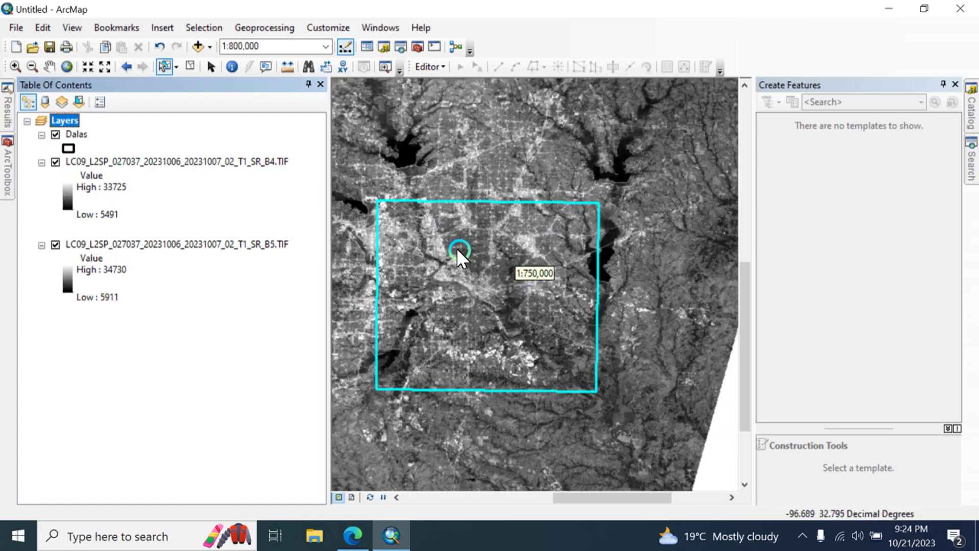
Step: Rename the band layers to B5.TIF and B4.TIF by deleting their long prefixes
left_click(233, 243)
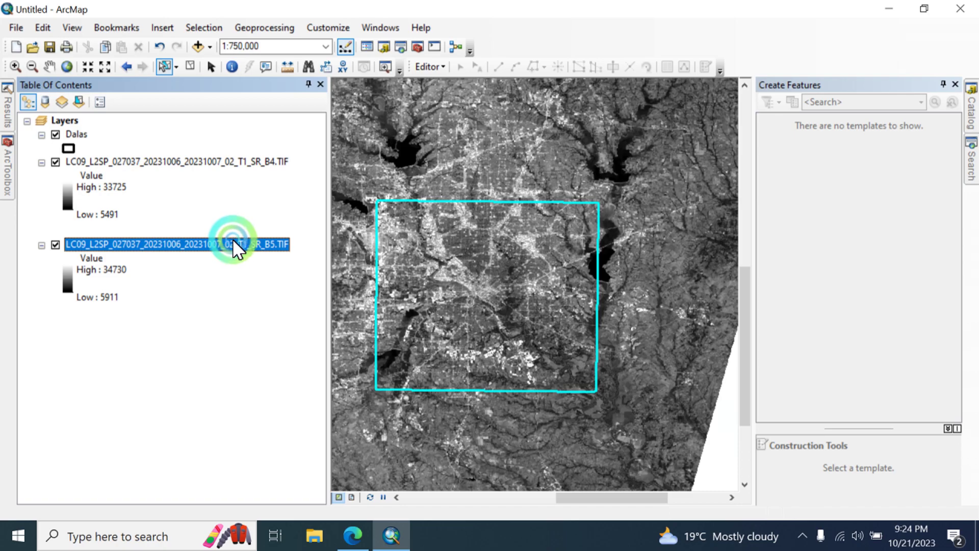
left_click(232, 243)
left_click_drag(266, 245, 78, 224)
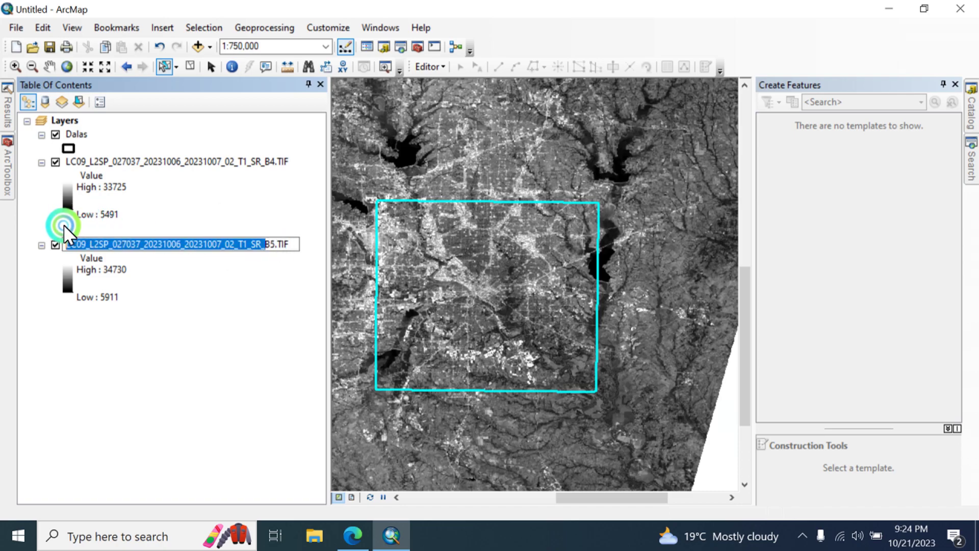
key("Delete")
left_click(226, 161)
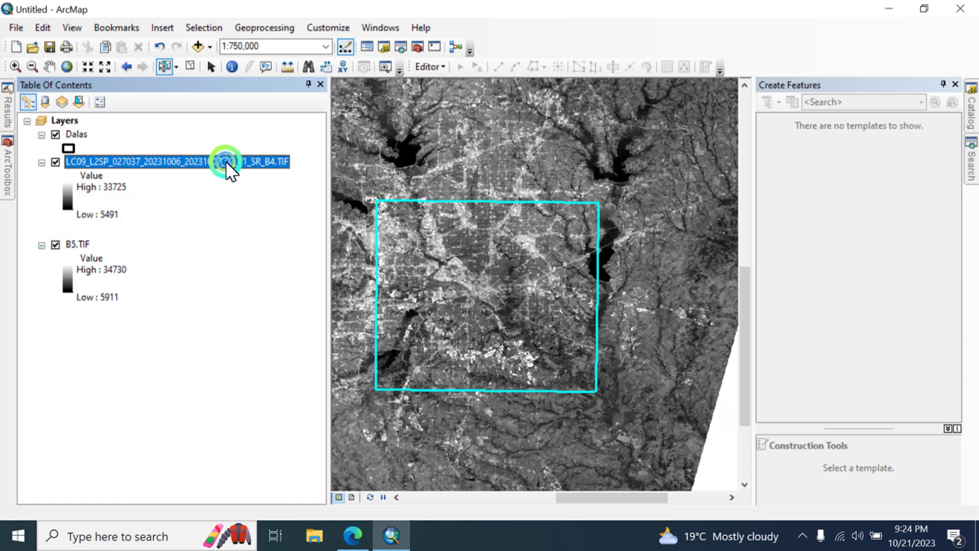
double_click(228, 161)
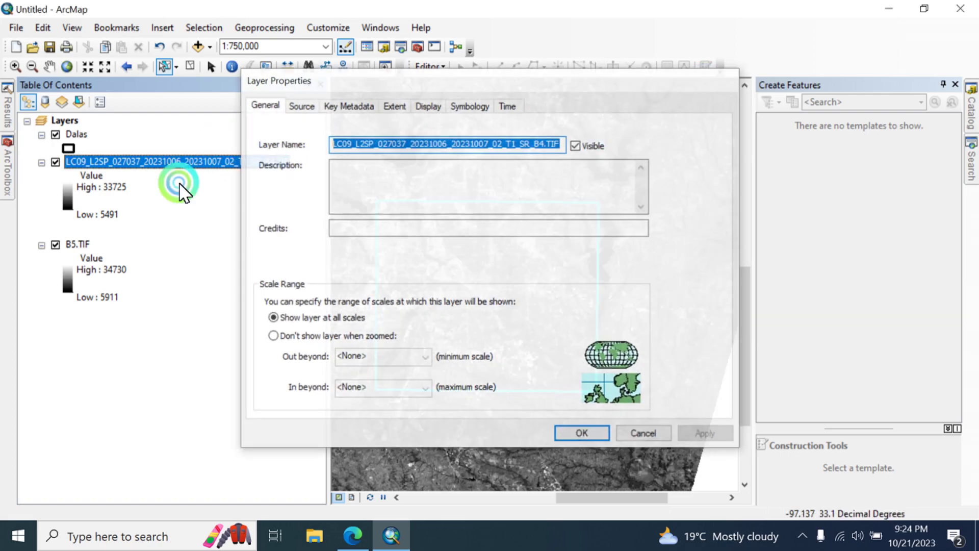
left_click(175, 161)
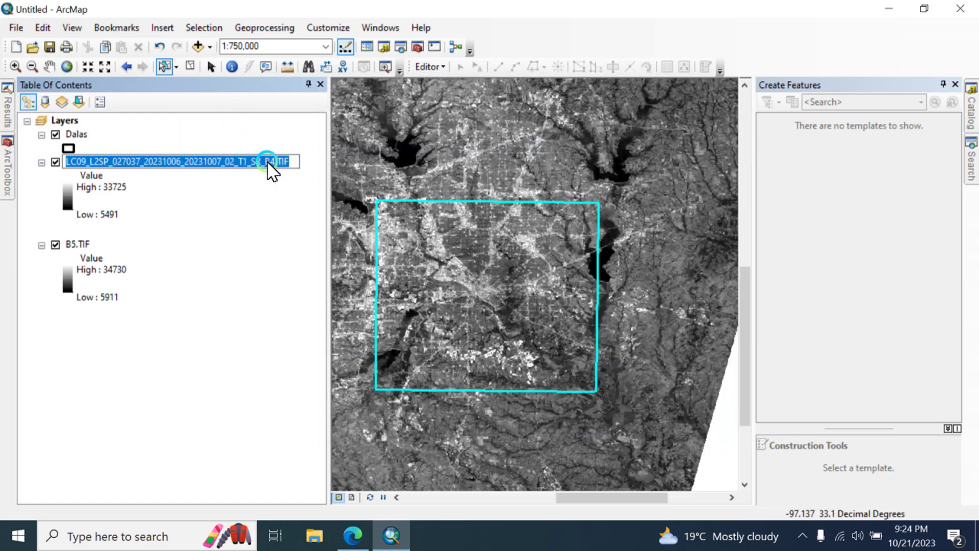
left_click_drag(267, 162, 43, 160)
key("Delete")
key("Return")
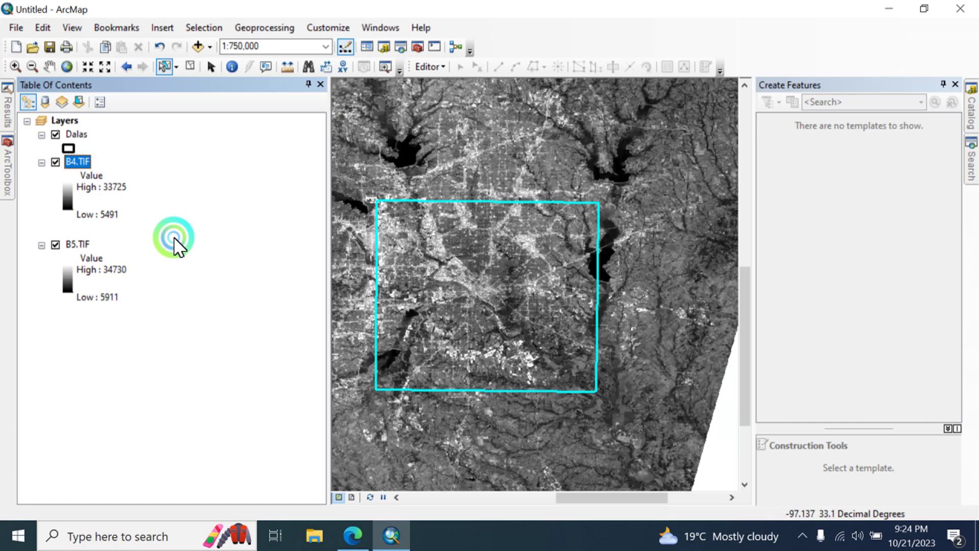
Step: Reopen Raster Calculator from the earlier search results
left_click(970, 160)
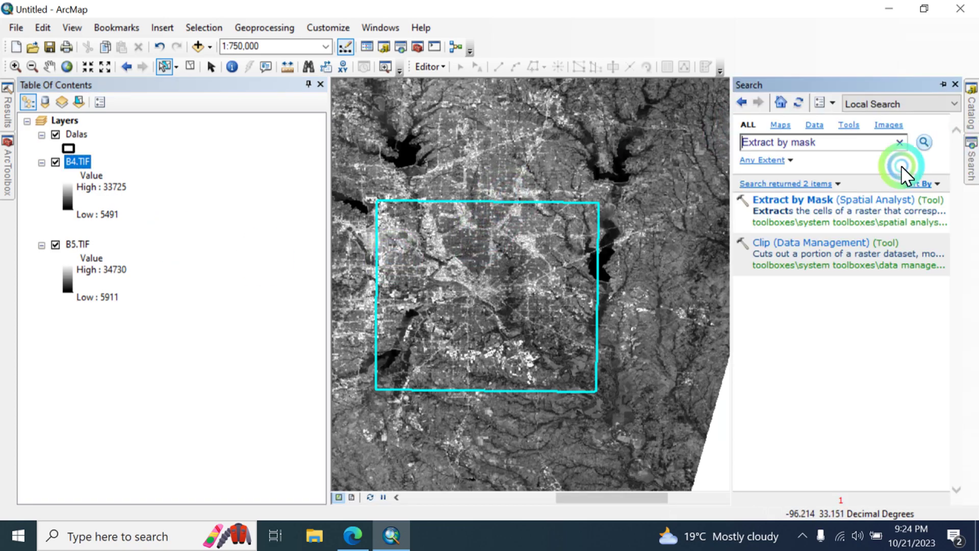
left_click(741, 103)
left_click(788, 254)
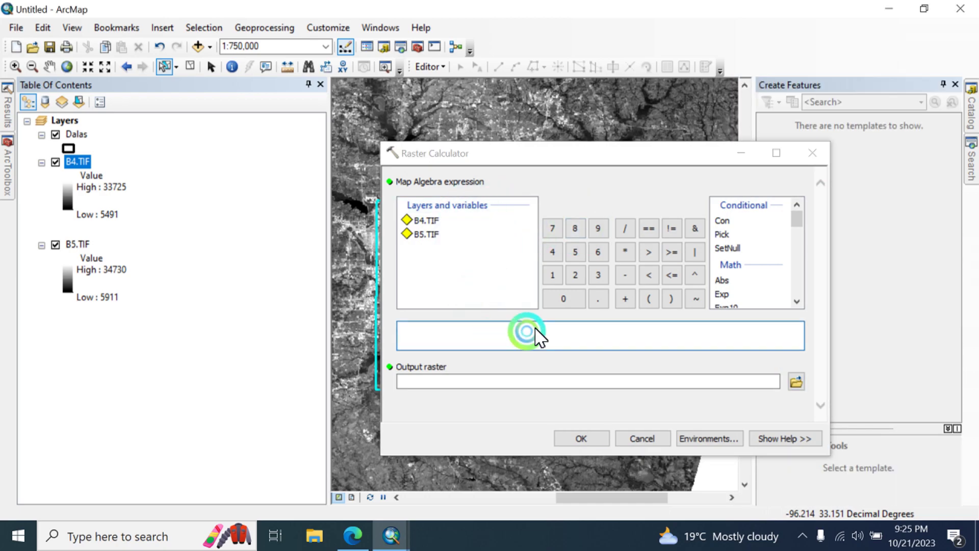
Step: Enter the numerator Float("B5.TIF" - "B4.TIF") in Raster Calculator
scroll(724, 285, "down", 2)
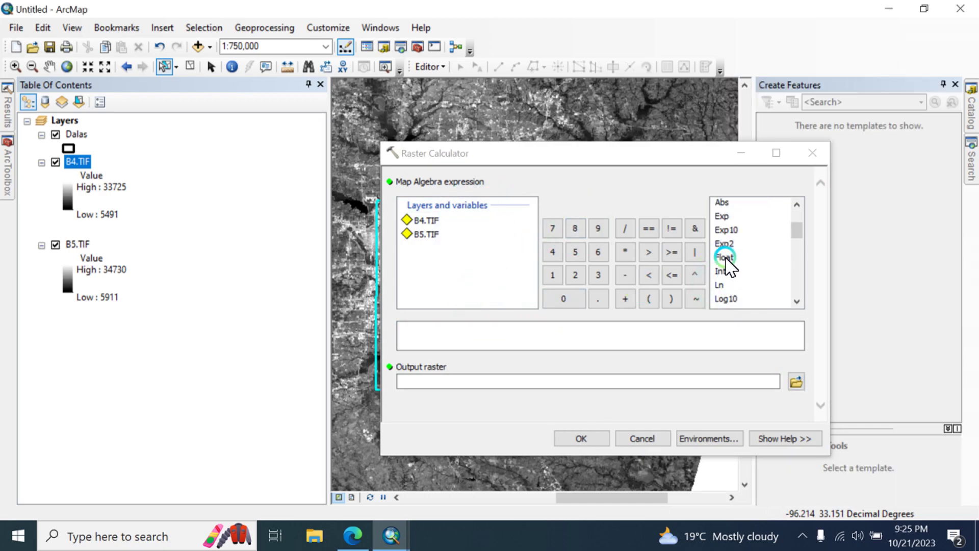
double_click(725, 257)
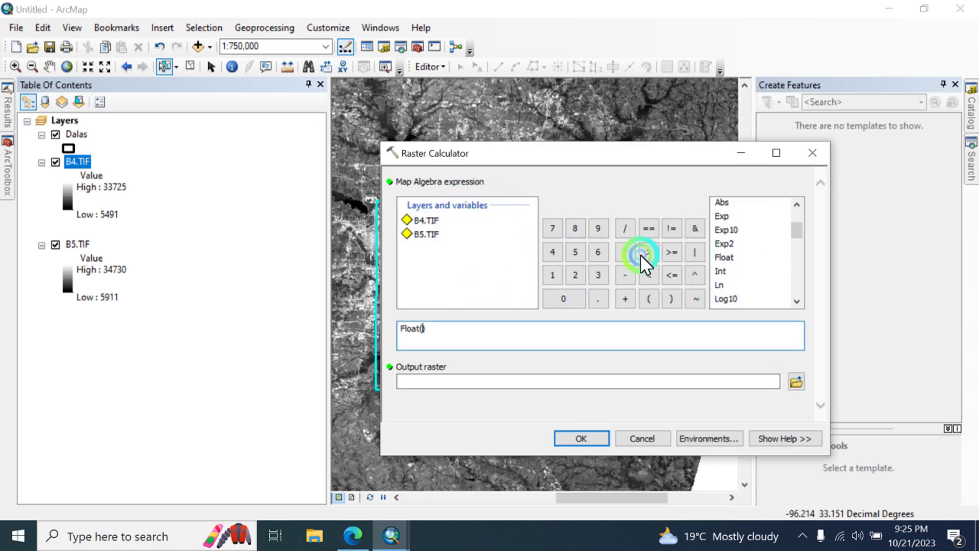
double_click(426, 234)
left_click(626, 275)
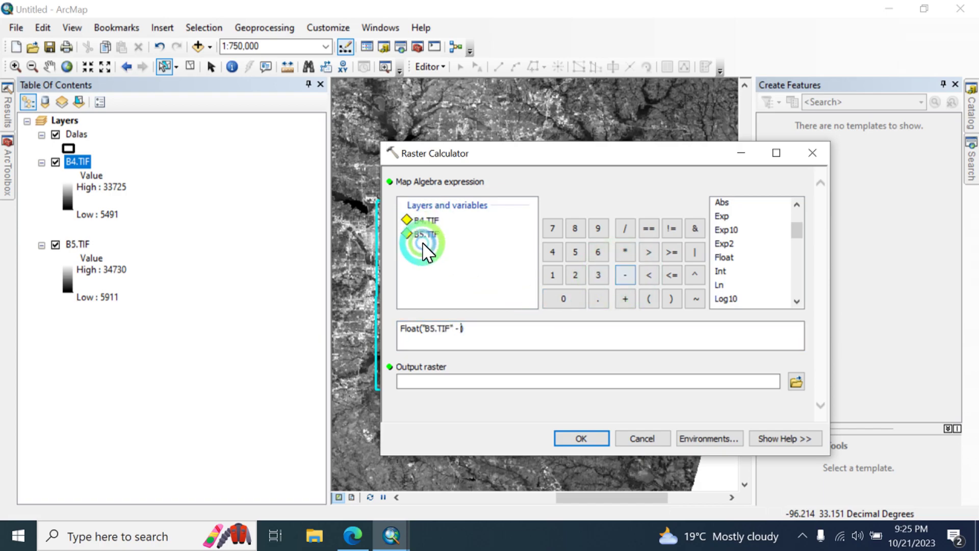
double_click(426, 220)
left_click(507, 334)
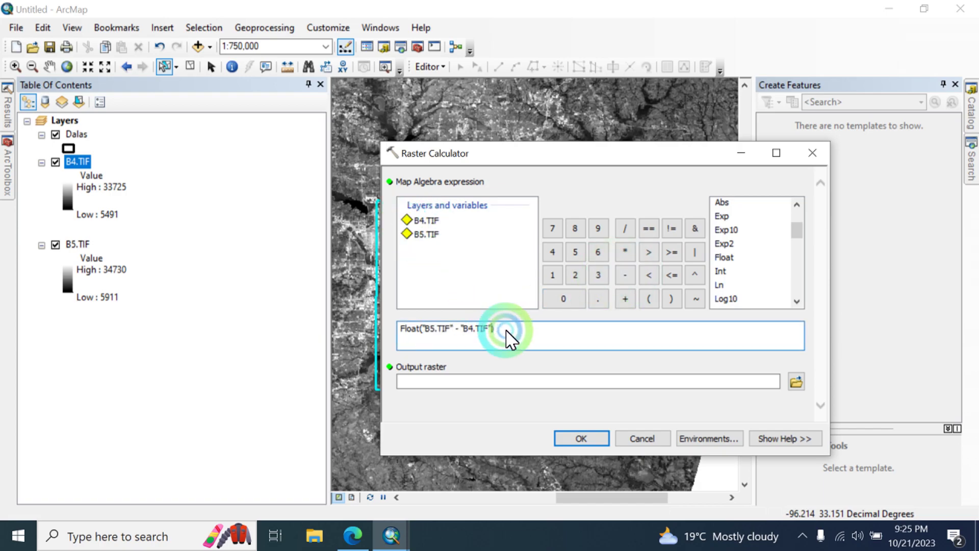
Step: Divide by Float("B5.TIF" + "B4.TIF") and run the NDVI calculation
left_click(628, 228)
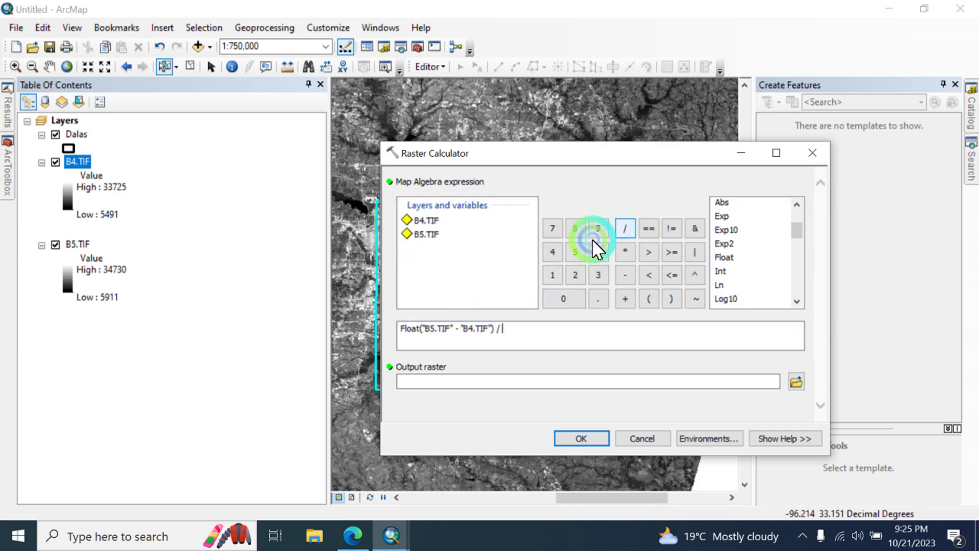
double_click(724, 257)
double_click(425, 234)
left_click(665, 322)
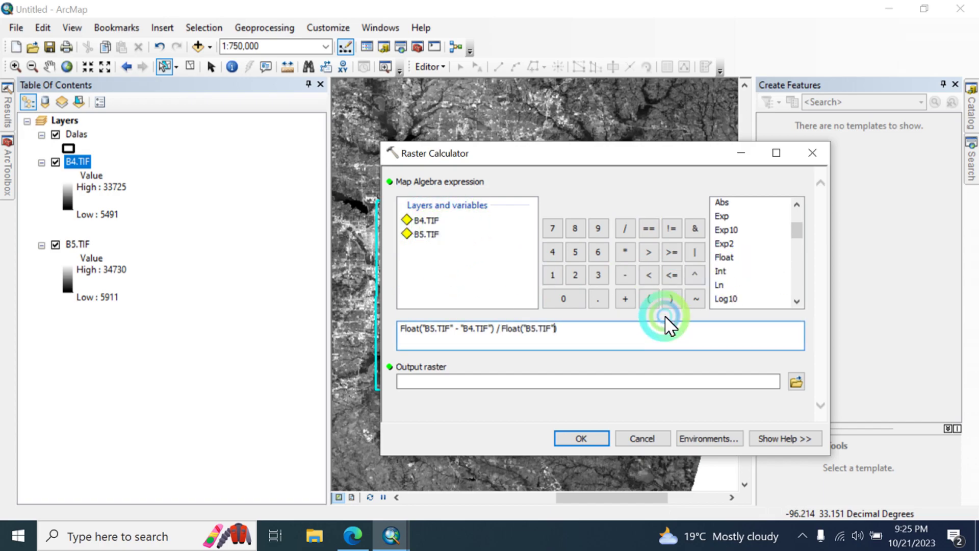
left_click(625, 298)
double_click(426, 221)
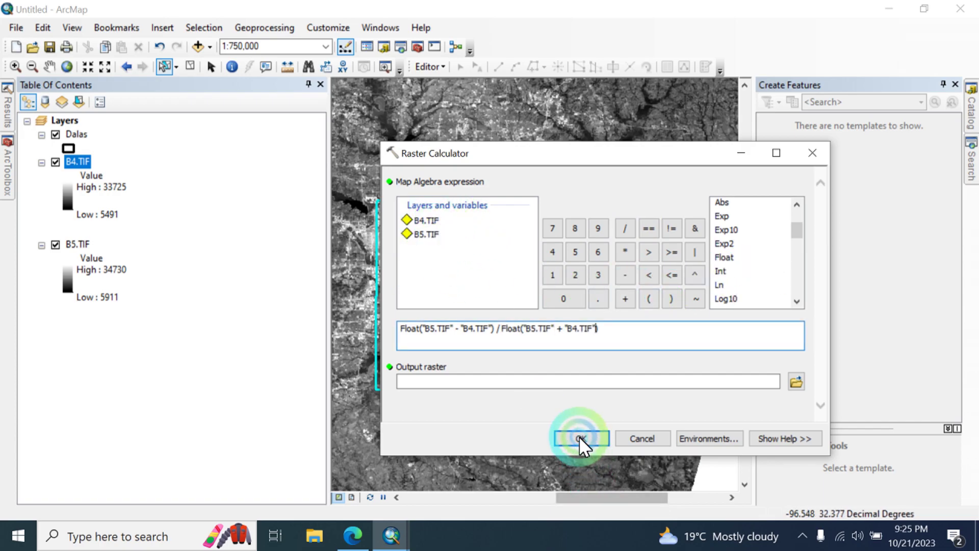
left_click(581, 439)
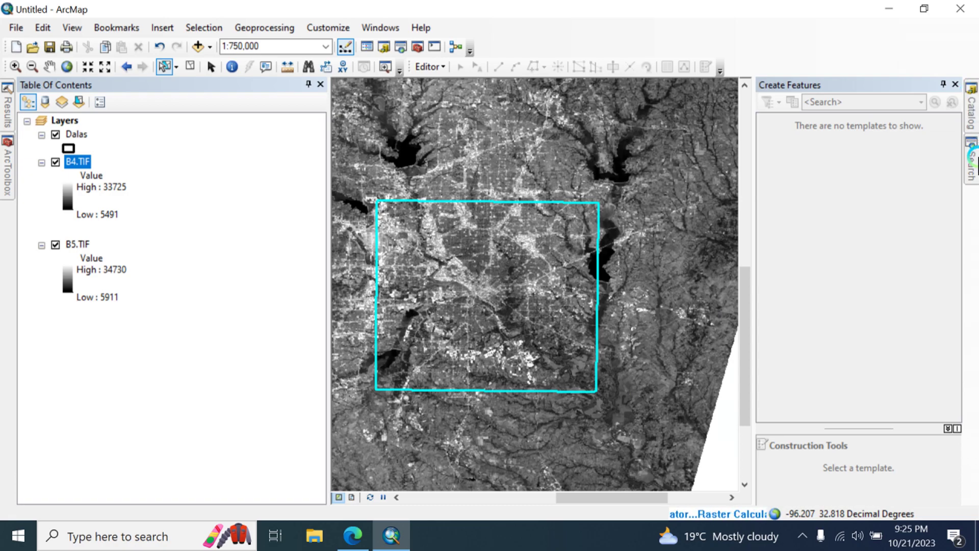
Step: Open Extract by Mask and choose the Dalas boundary as the mask
left_click(973, 162)
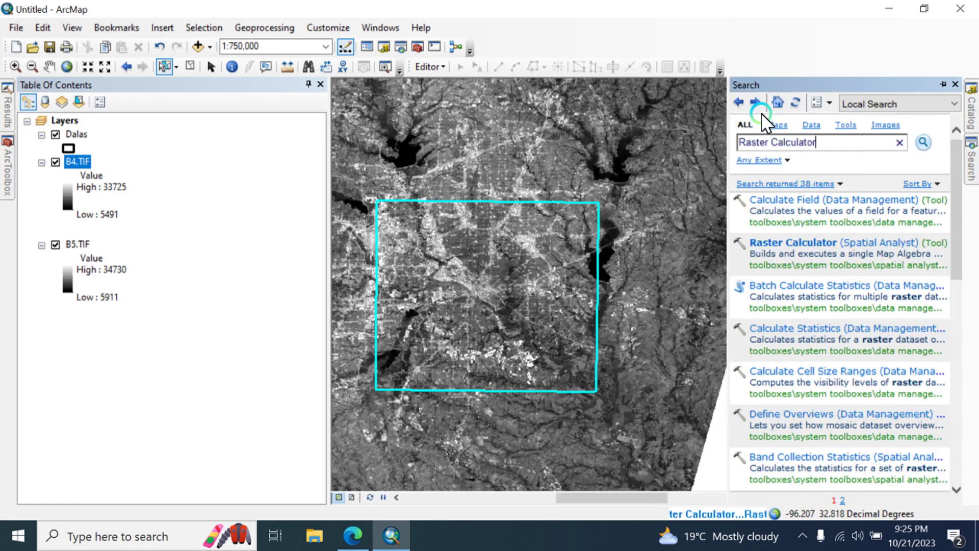
left_click(749, 104)
left_click(782, 200)
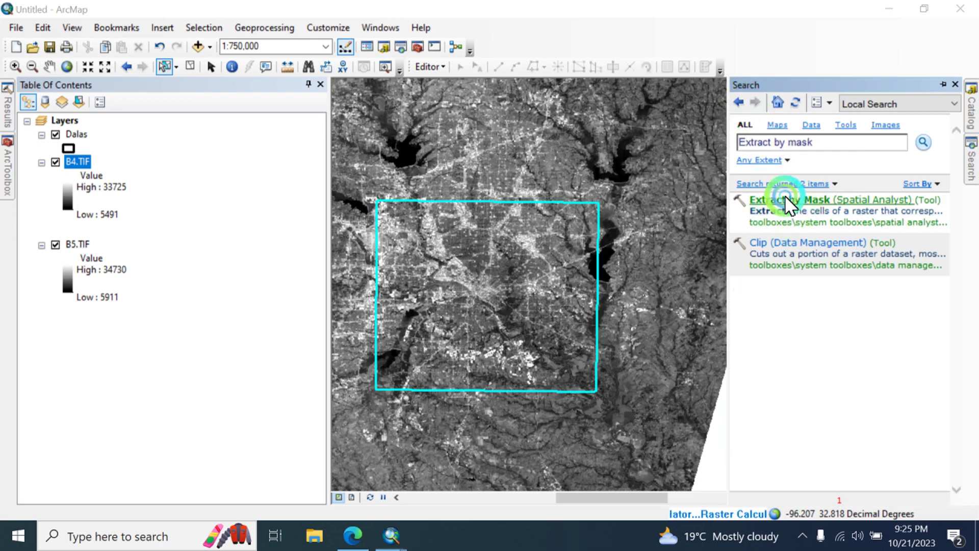
left_click(772, 228)
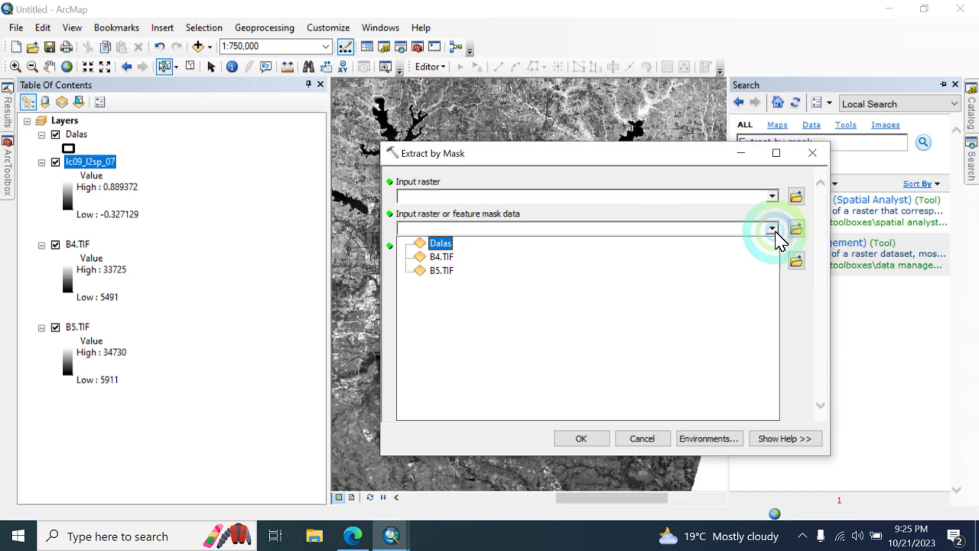
left_click(772, 229)
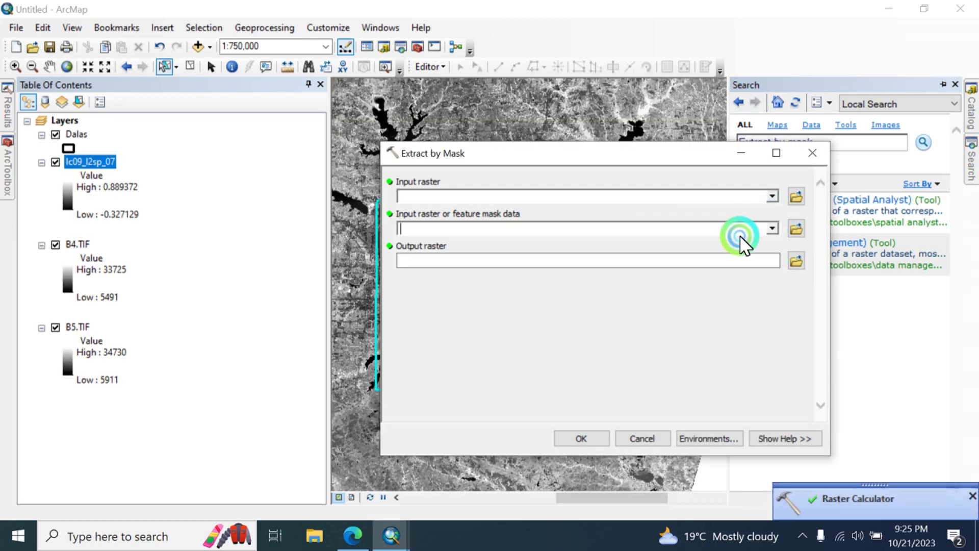
left_click(771, 229)
left_click(441, 244)
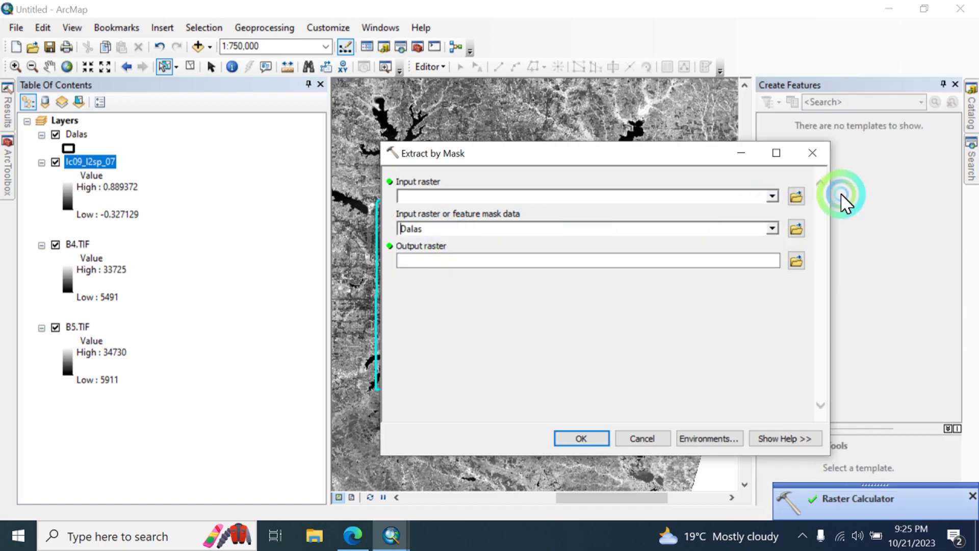
Step: Set the NDVI layer lc09_l2sp_07 as the input raster and run the extraction
left_click(771, 197)
left_click(288, 172)
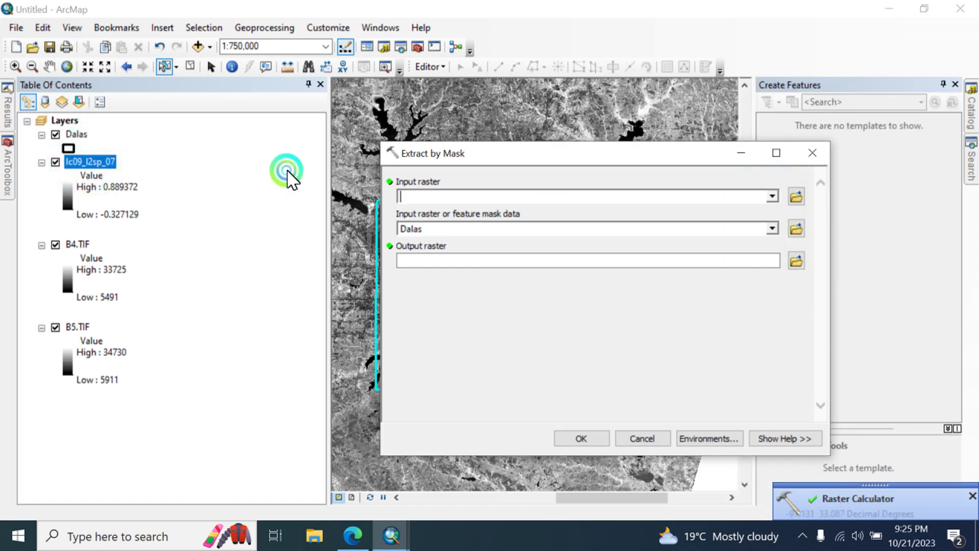
left_click(402, 190)
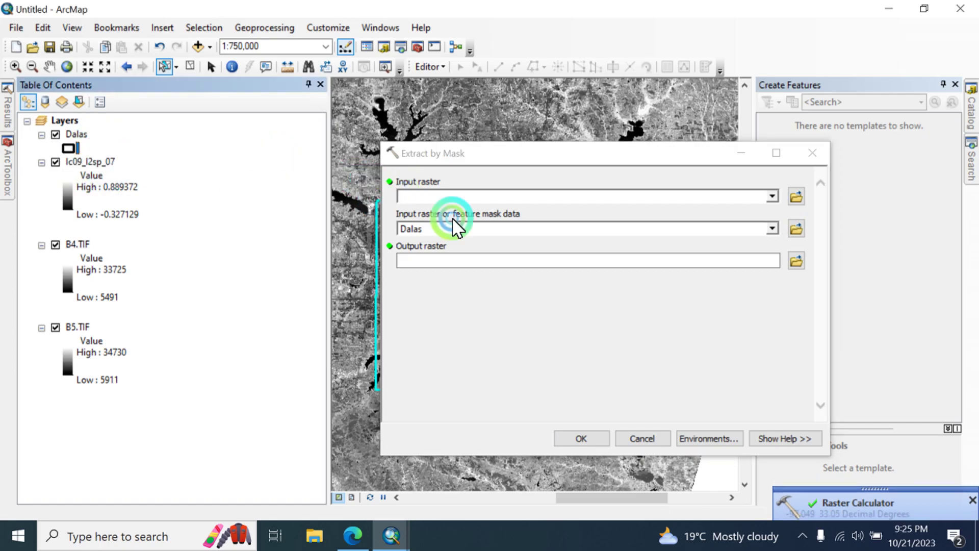
left_click(71, 160)
left_click_drag(71, 160, 461, 194)
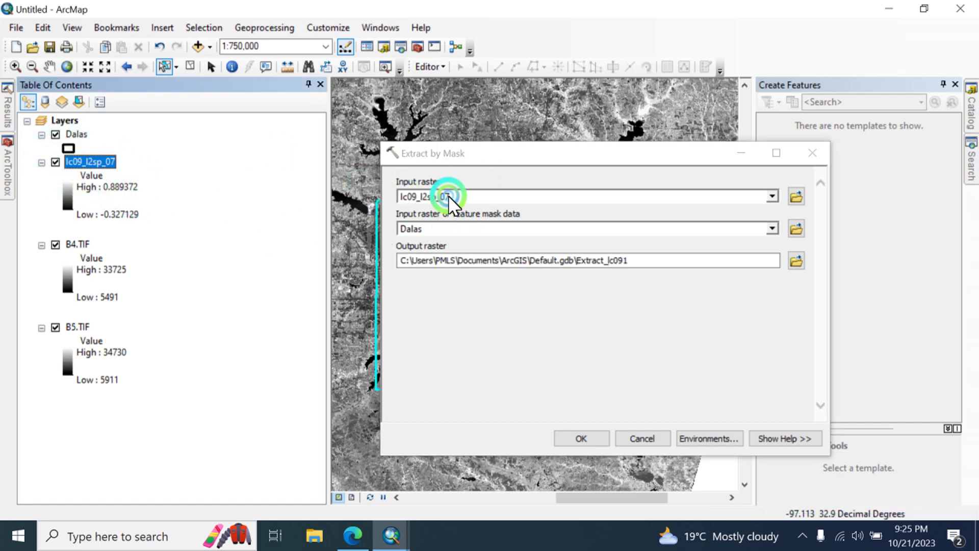
left_click(592, 438)
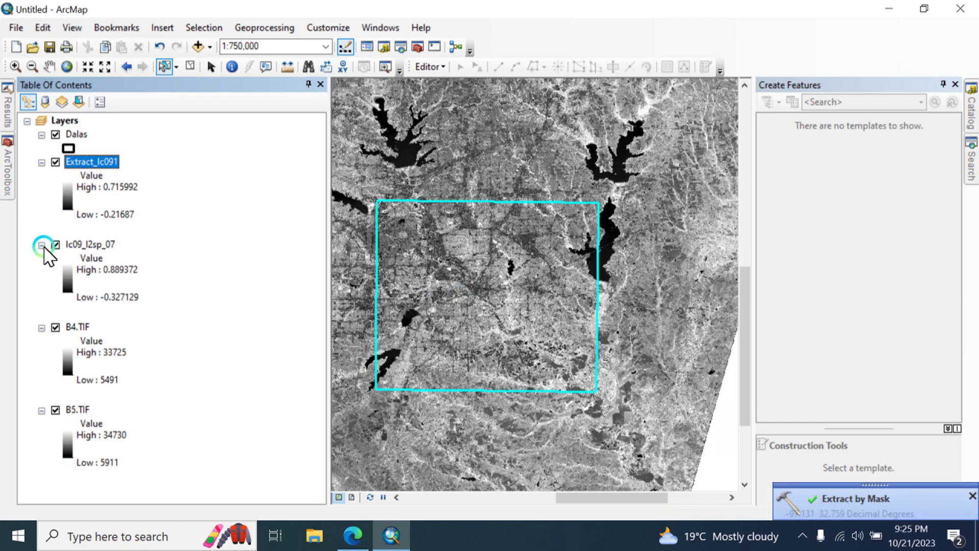
Step: Hide the lc09_l2sp_07, B4.TIF and B5.TIF layers
left_click(42, 246)
left_click(41, 259)
left_click(55, 245)
left_click(55, 258)
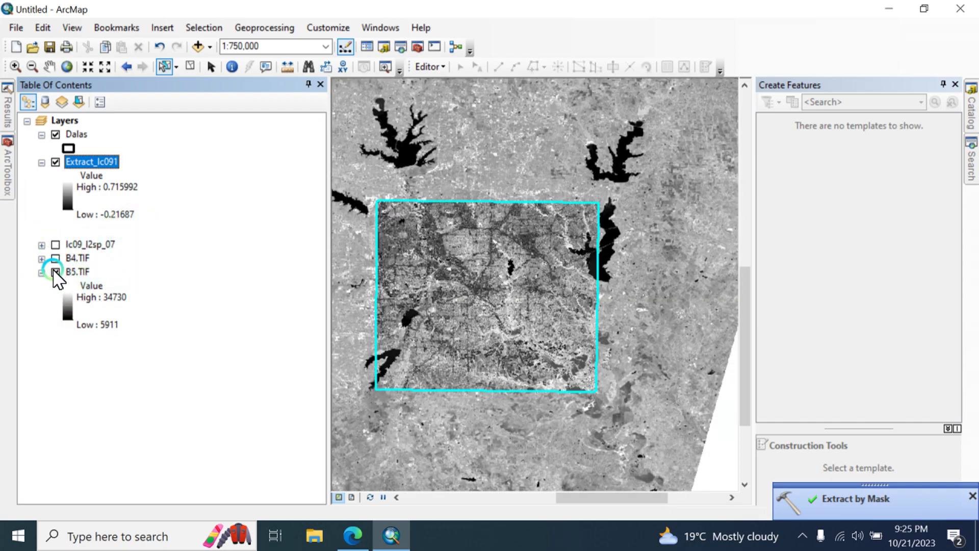
left_click(56, 272)
Step: Apply the purple-yellow-green colour ramp to Extract_lc091
left_click(65, 207)
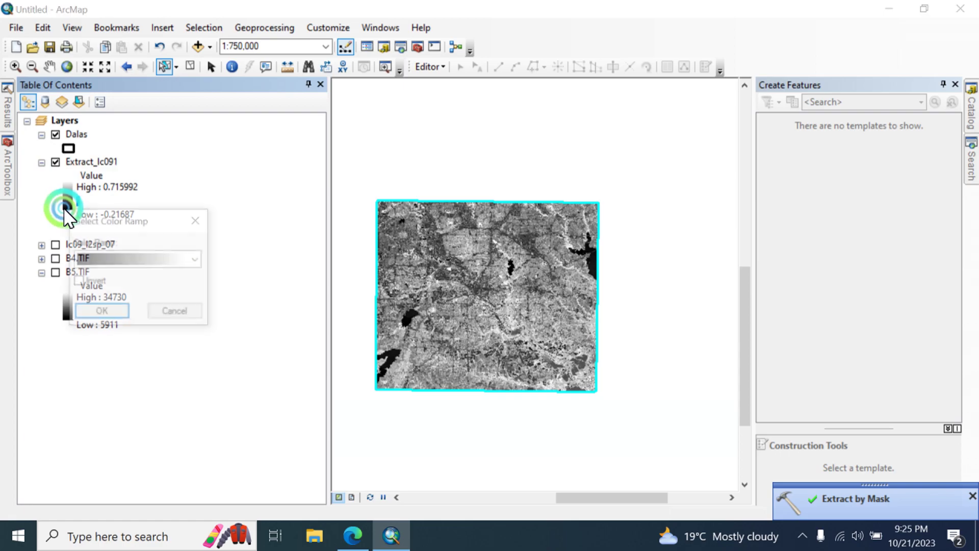
left_click(108, 258)
left_click(148, 249)
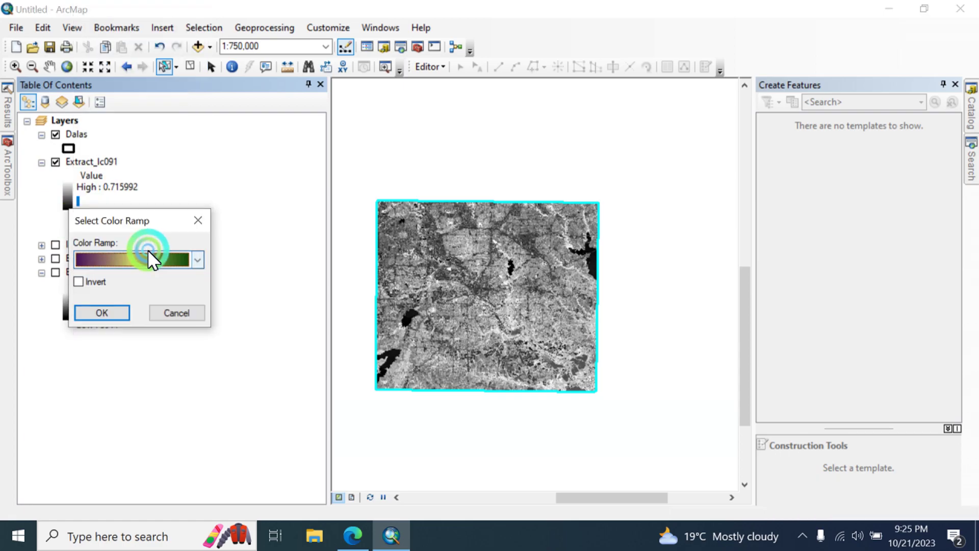
left_click(112, 311)
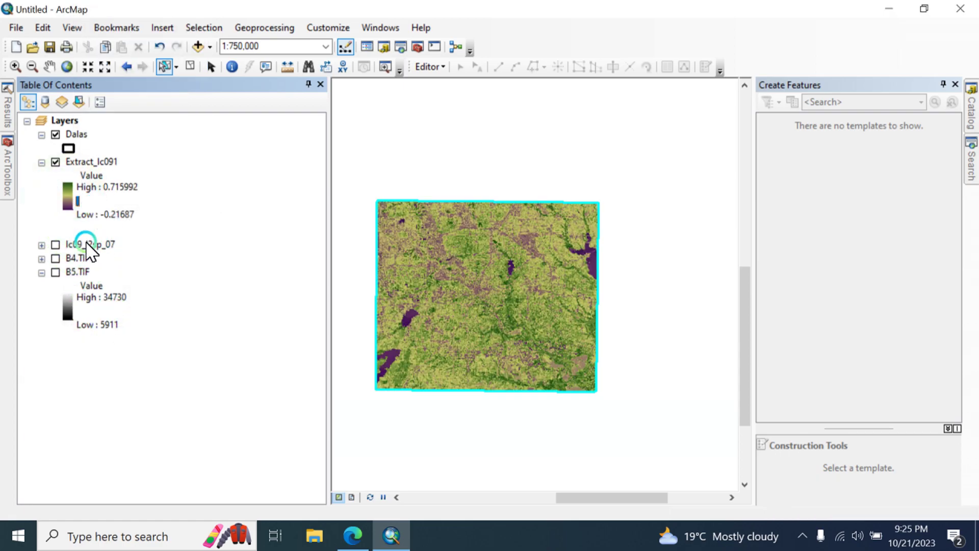
Step: Turn B5.TIF back on as a grey backdrop and zoom around to inspect the NDVI
left_click(56, 271)
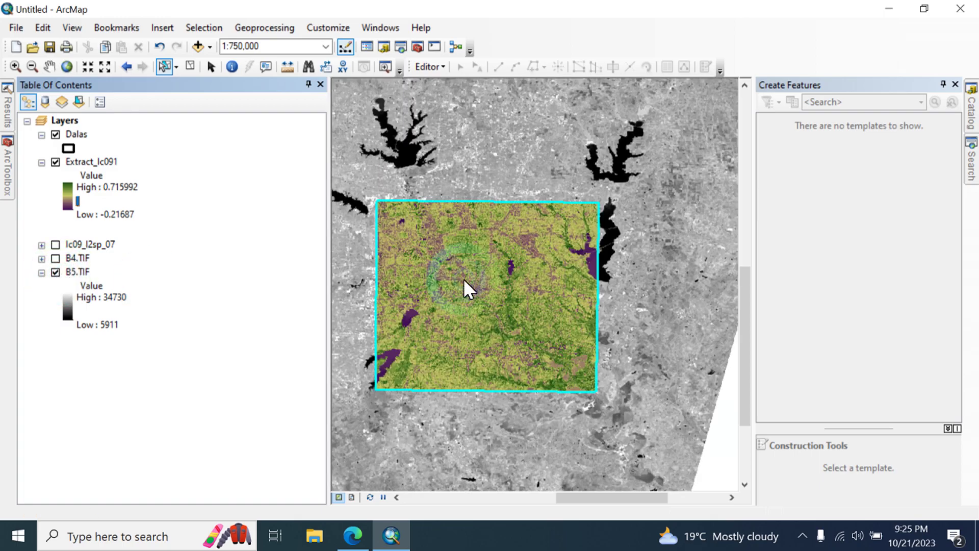
left_click(487, 267)
scroll(487, 267, "down", 4)
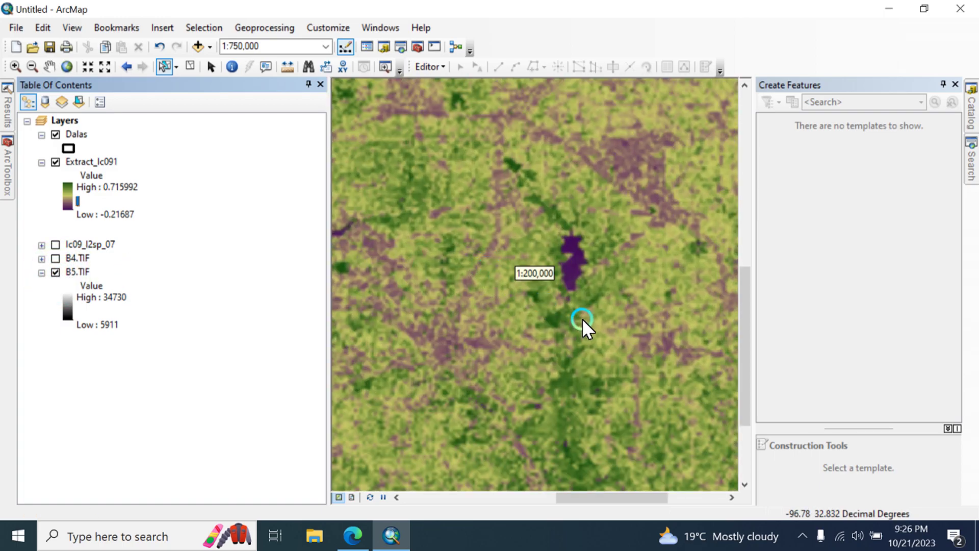
scroll(604, 281, "down", 2)
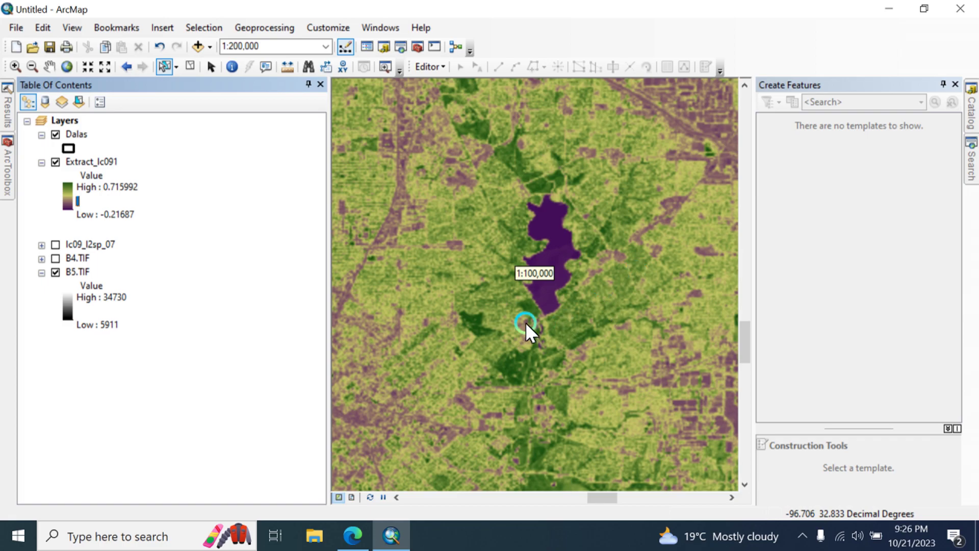
scroll(546, 338, "down", 3)
scroll(546, 338, "up", 3)
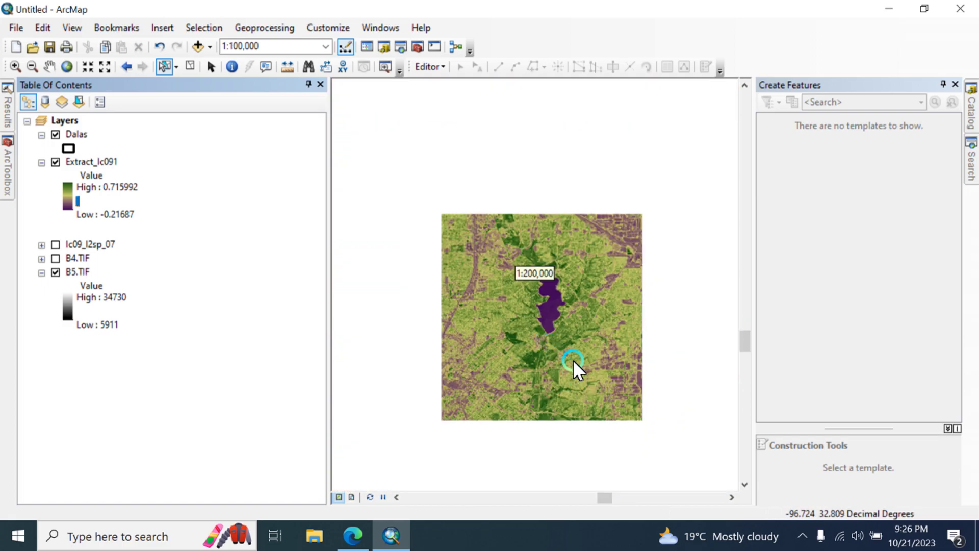
scroll(555, 376, "up", 1)
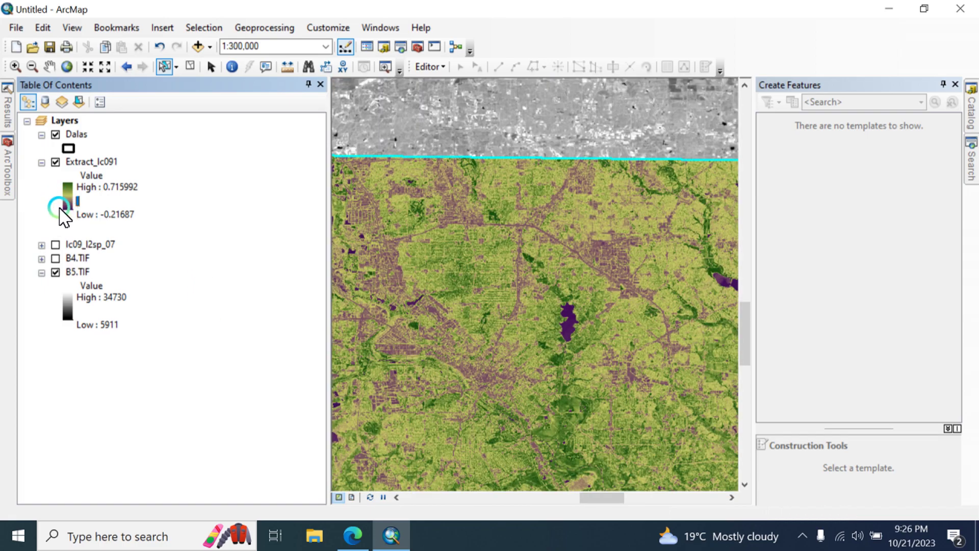
scroll(553, 369, "up", 2)
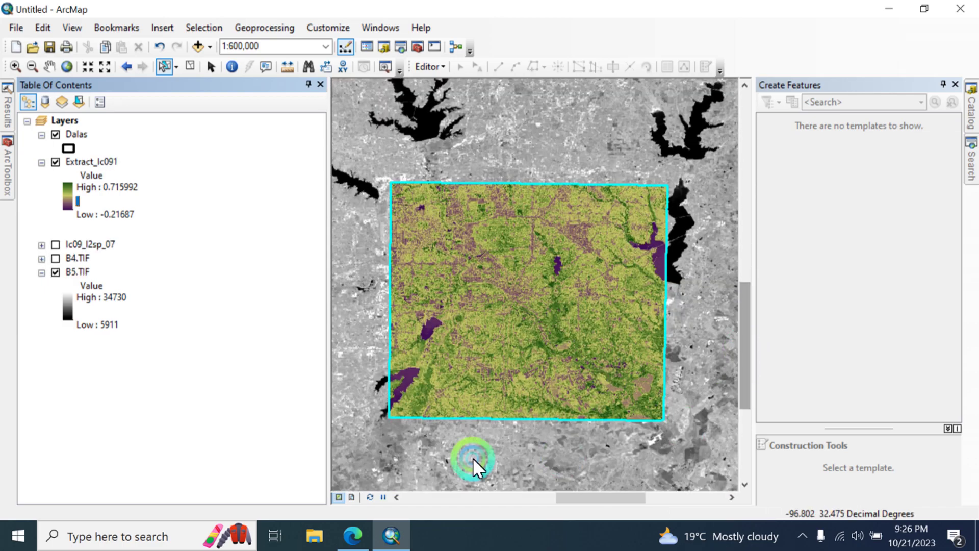
Step: Switch to layout view, hide B5.TIF, dismiss the layout toolbar and zoom in
left_click(353, 496)
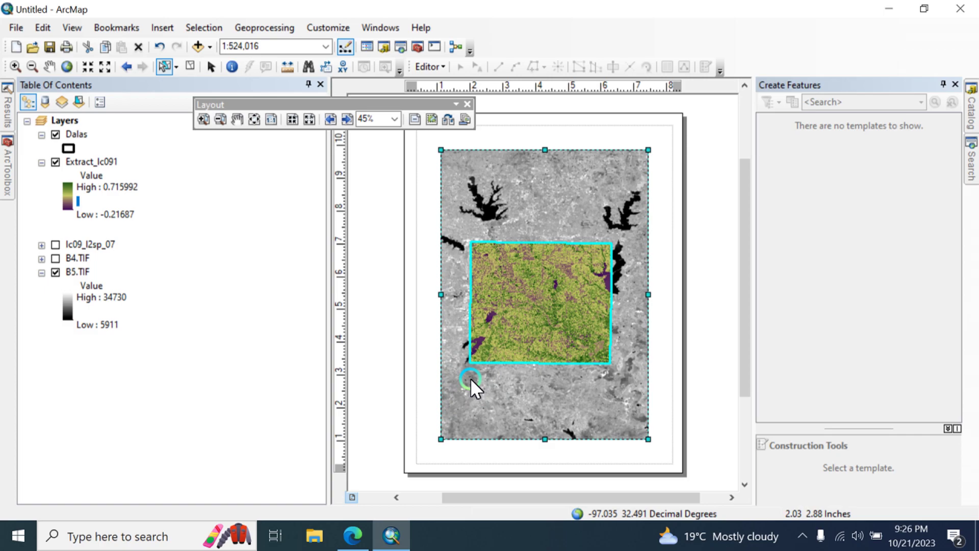
left_click(609, 343)
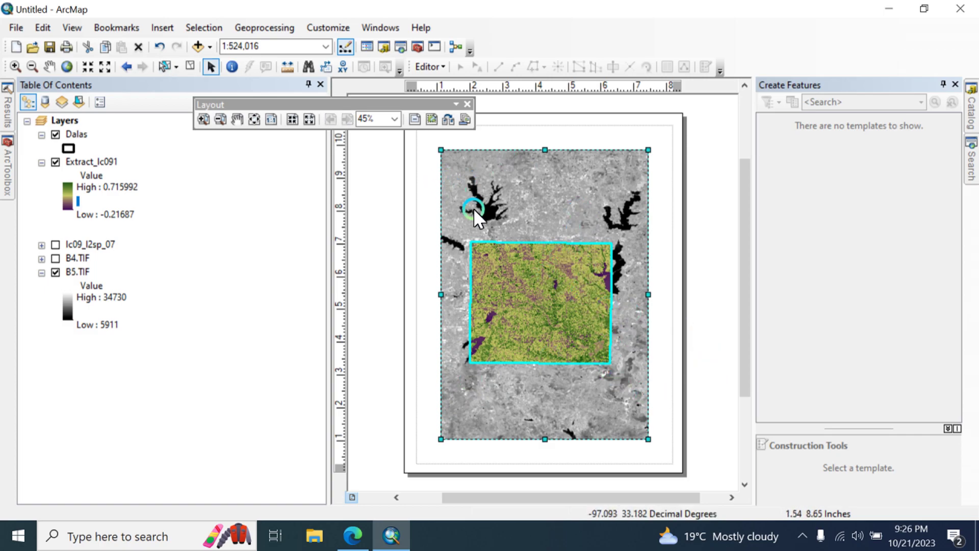
left_click(478, 325)
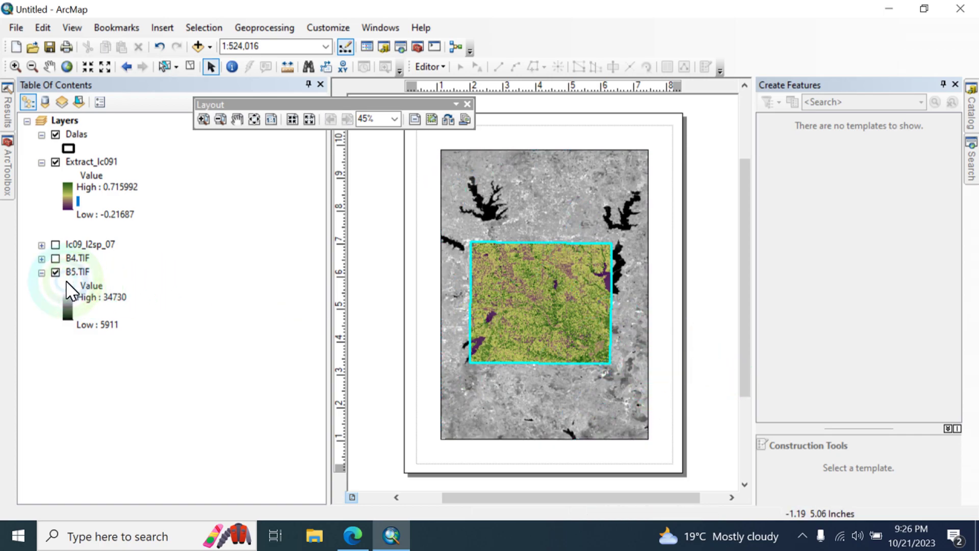
left_click(51, 275)
left_click(453, 76)
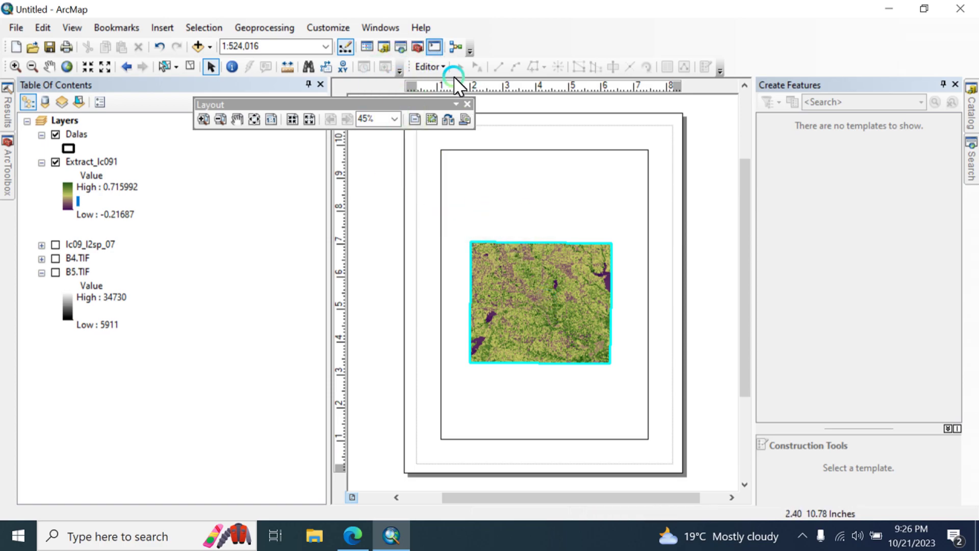
left_click(468, 104)
scroll(543, 282, "up", 1)
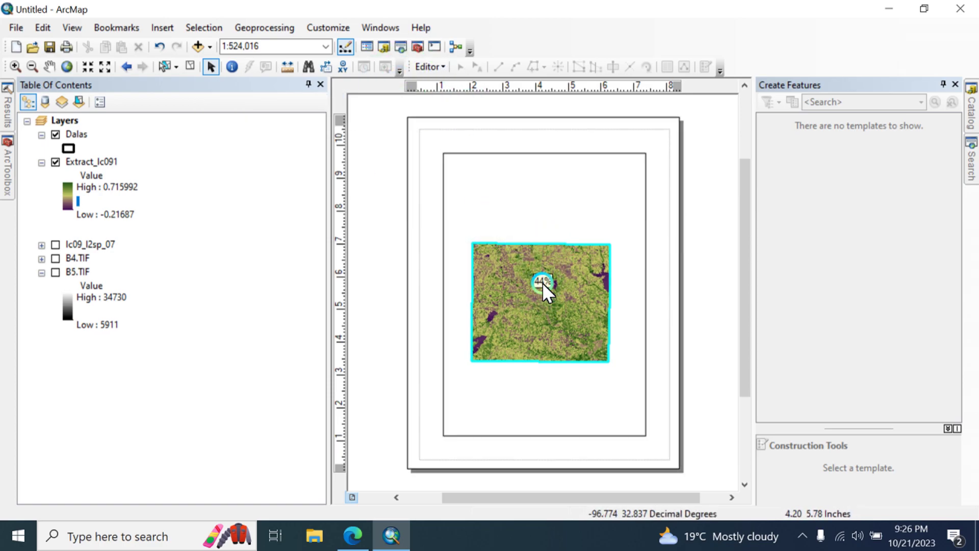
scroll(542, 282, "up", 3)
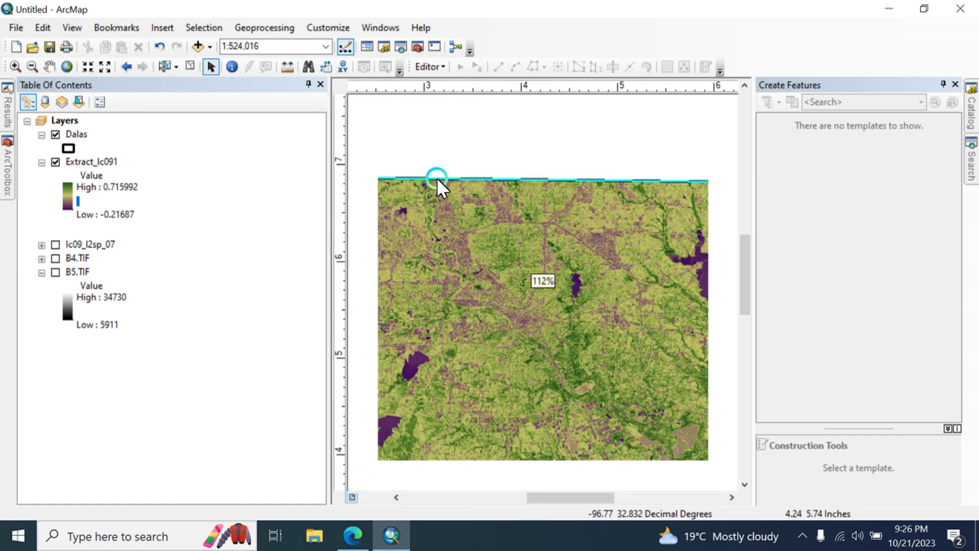
Step: Start inserting a legend from the Insert menu, then cancel the Legend Wizard
left_click(162, 27)
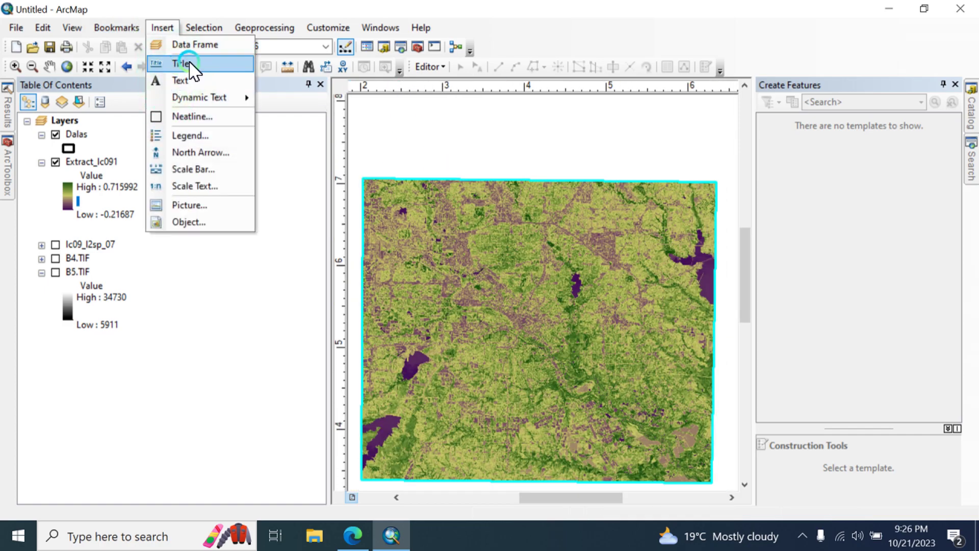
left_click(161, 139)
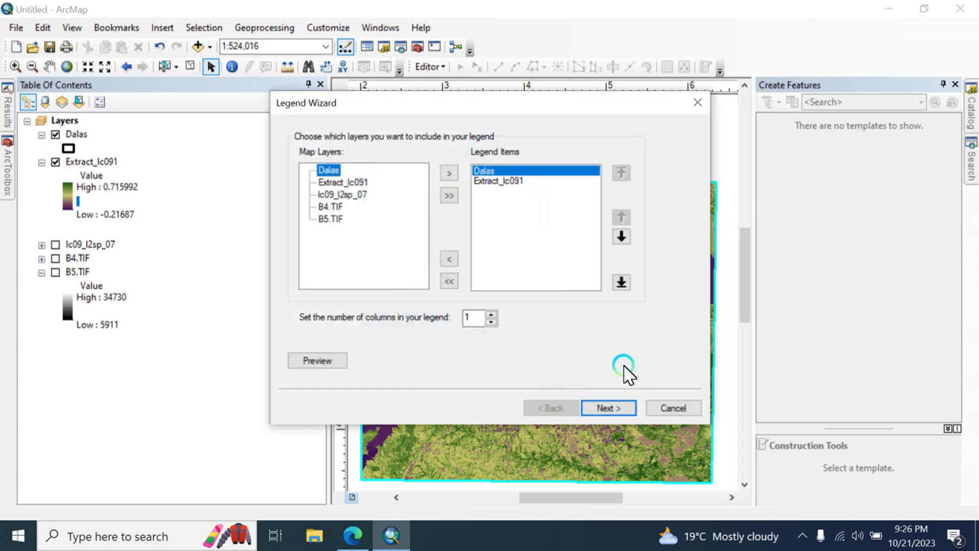
left_click(658, 408)
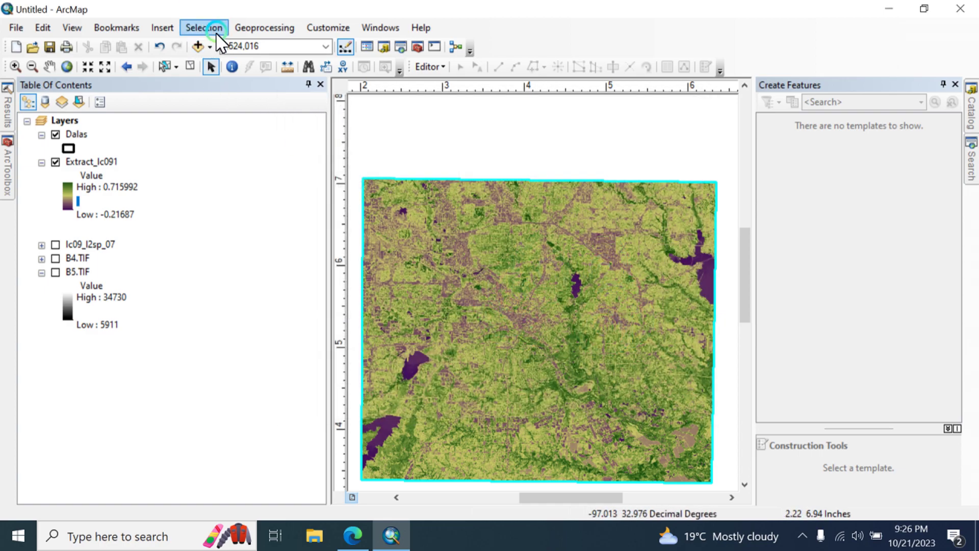
left_click(162, 28)
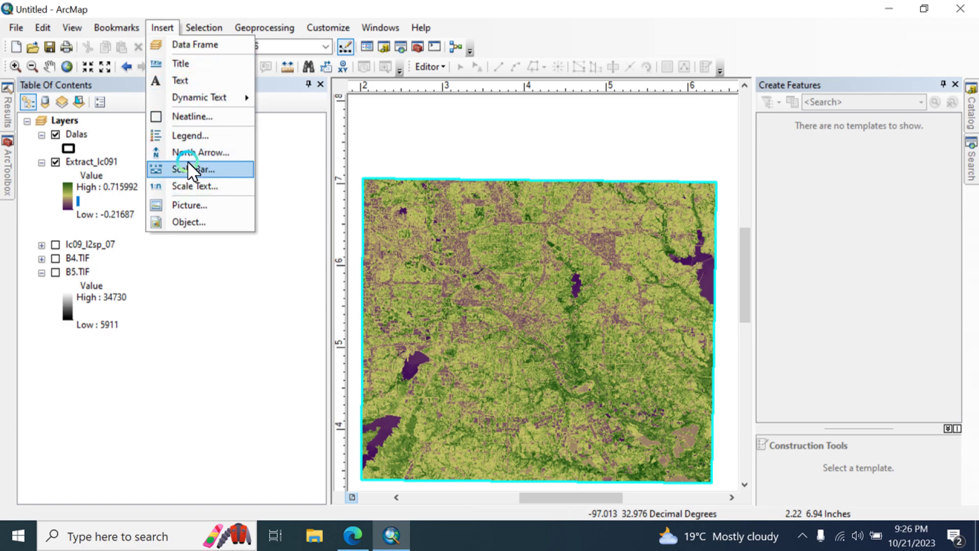
scroll(585, 214, "down", 2)
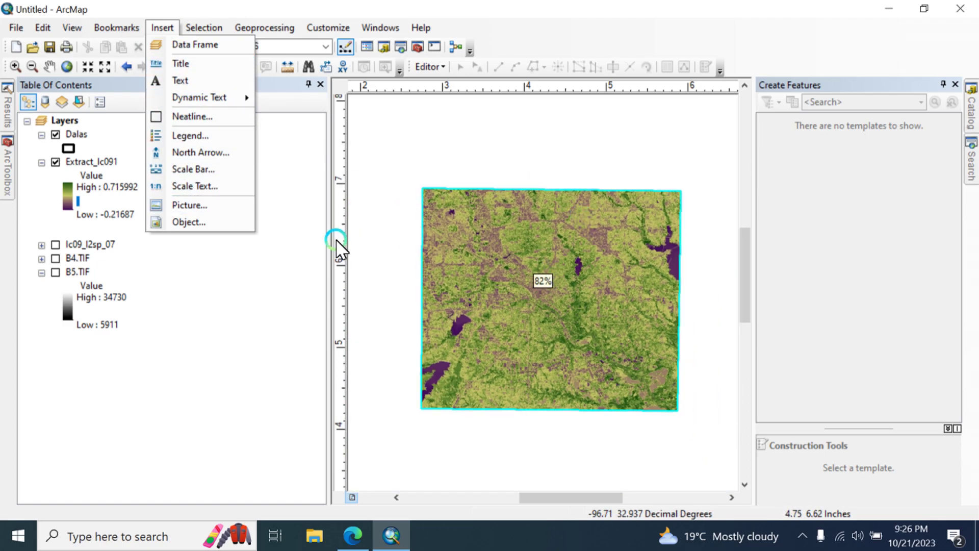
left_click(158, 352)
left_click(398, 291)
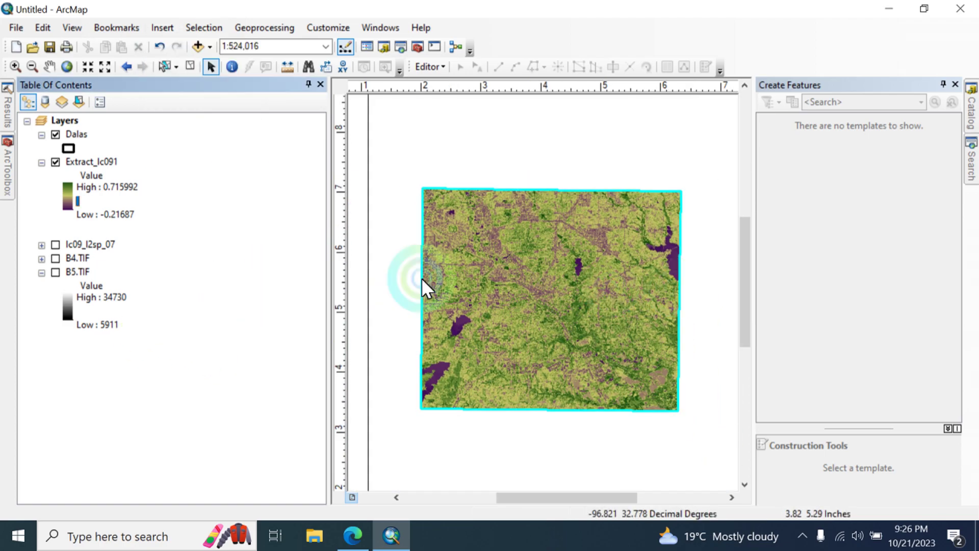
left_click(145, 203)
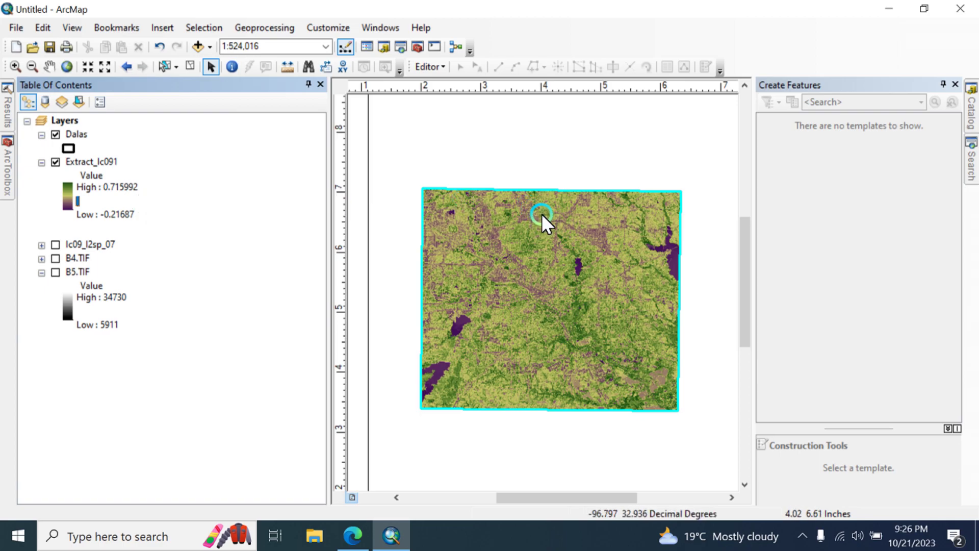